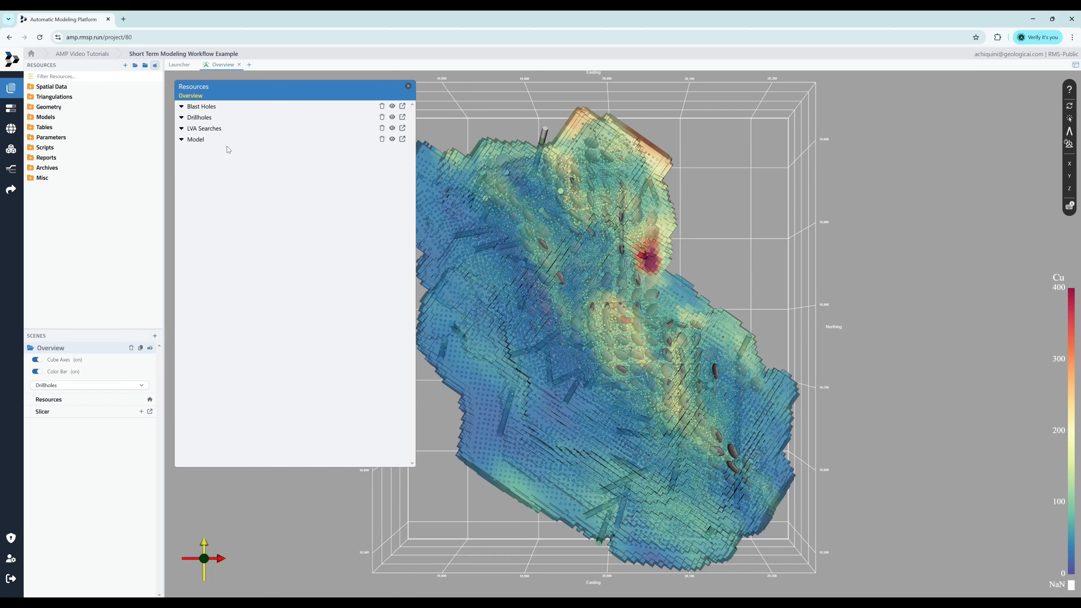
Hide the Drillholes, LVA Searches and Model resources and expand the Blast Holes display settings.
click(391, 117)
click(392, 128)
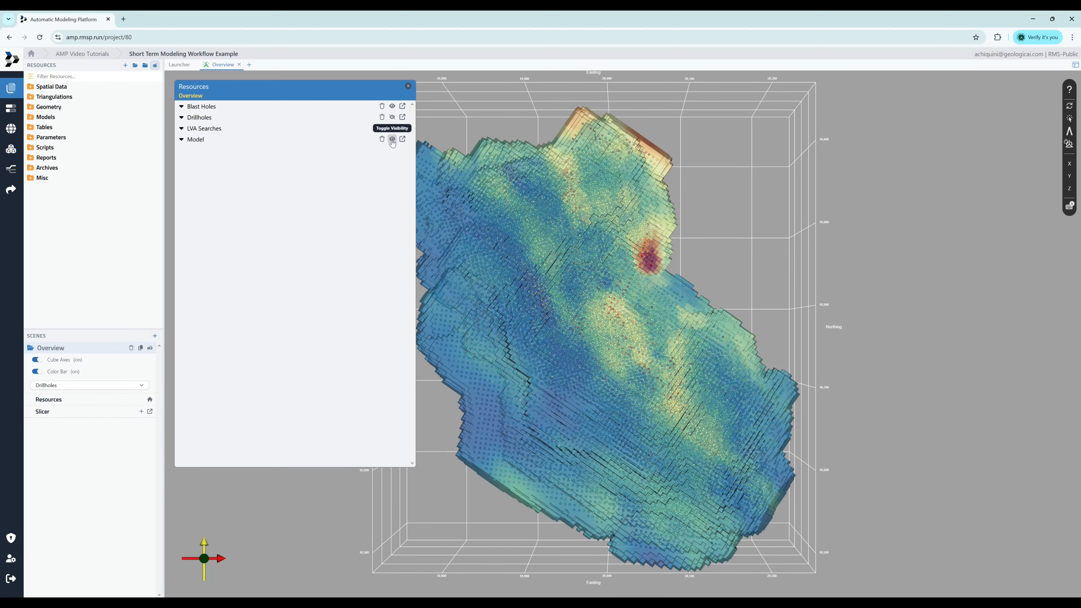
click(392, 139)
click(342, 108)
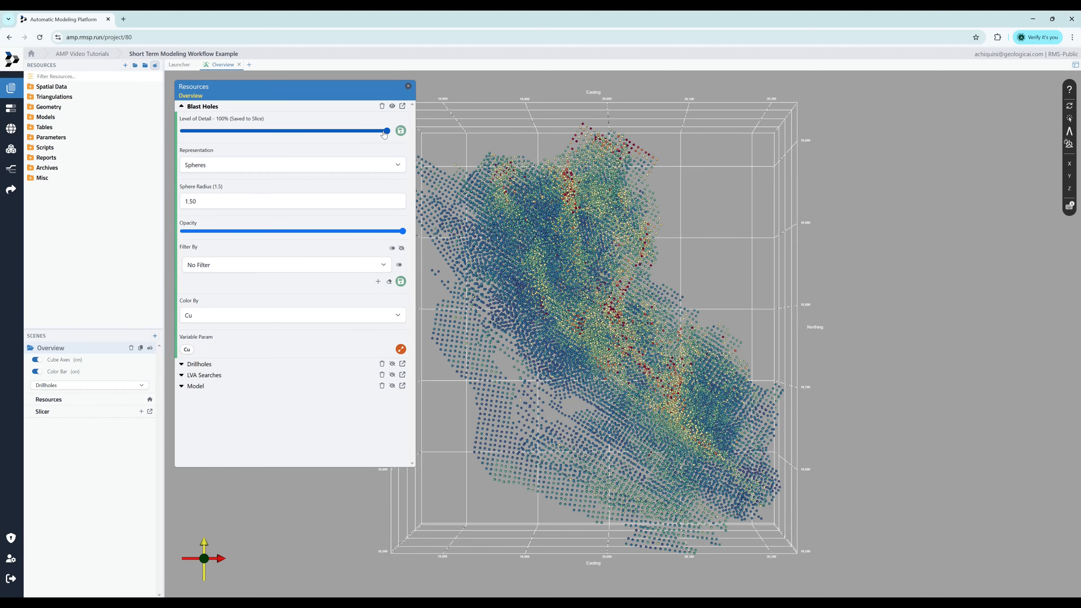
Reduce the Blast Holes level of detail to 65% and apply it, and restore it to 100%.
drag(386, 136, 315, 138)
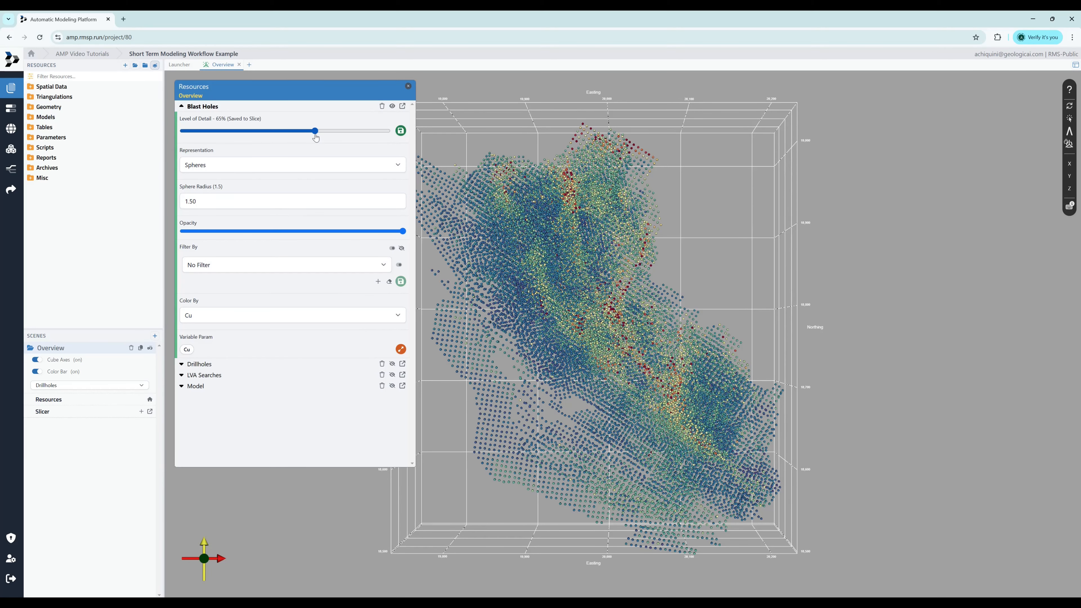
click(400, 131)
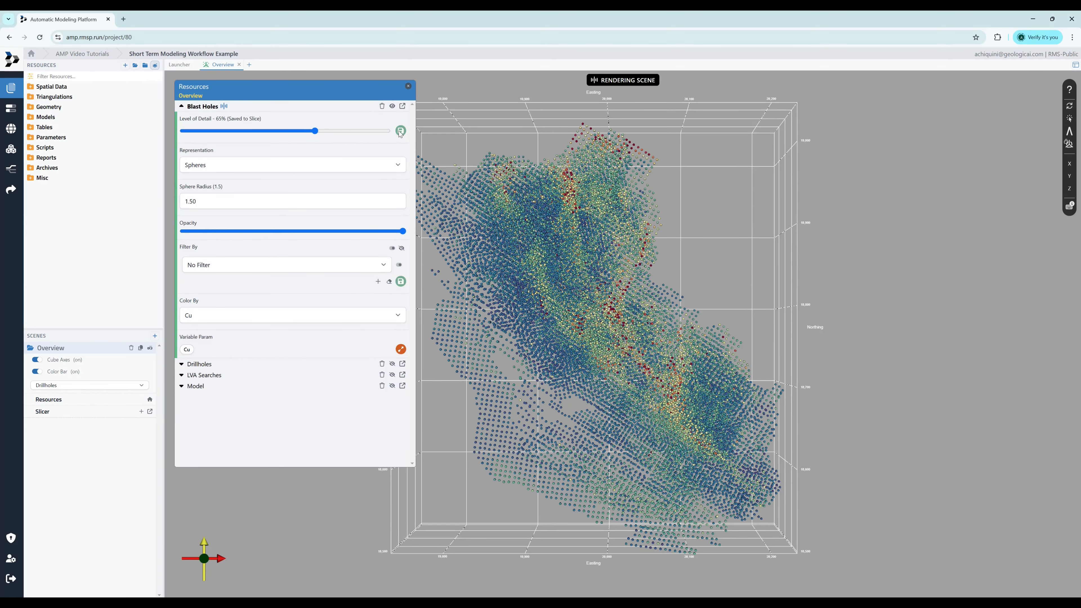
mouse_move(233, 110)
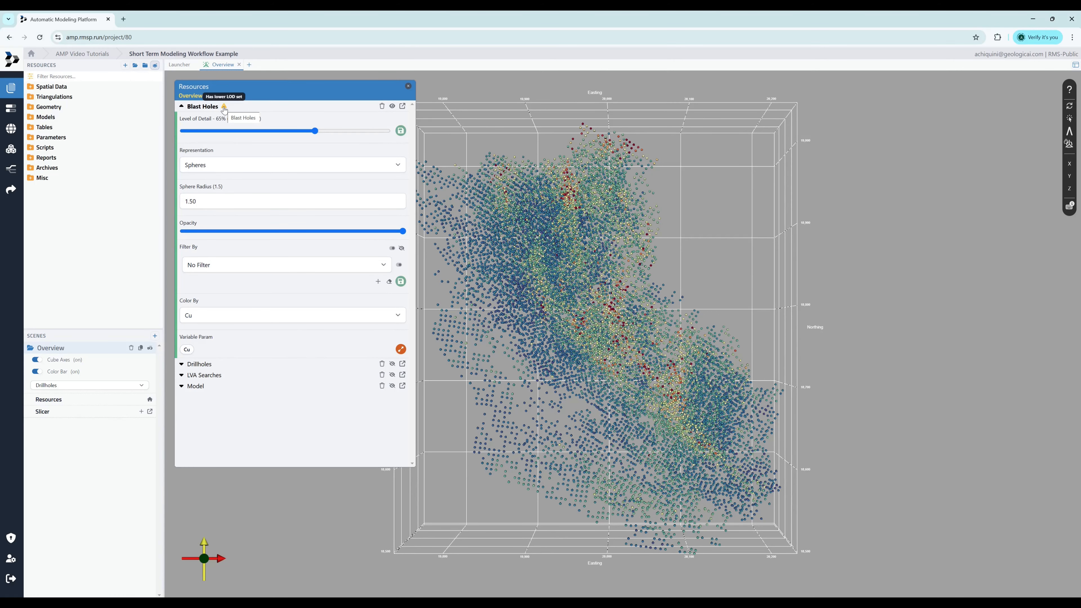
drag(315, 130, 386, 131)
click(400, 131)
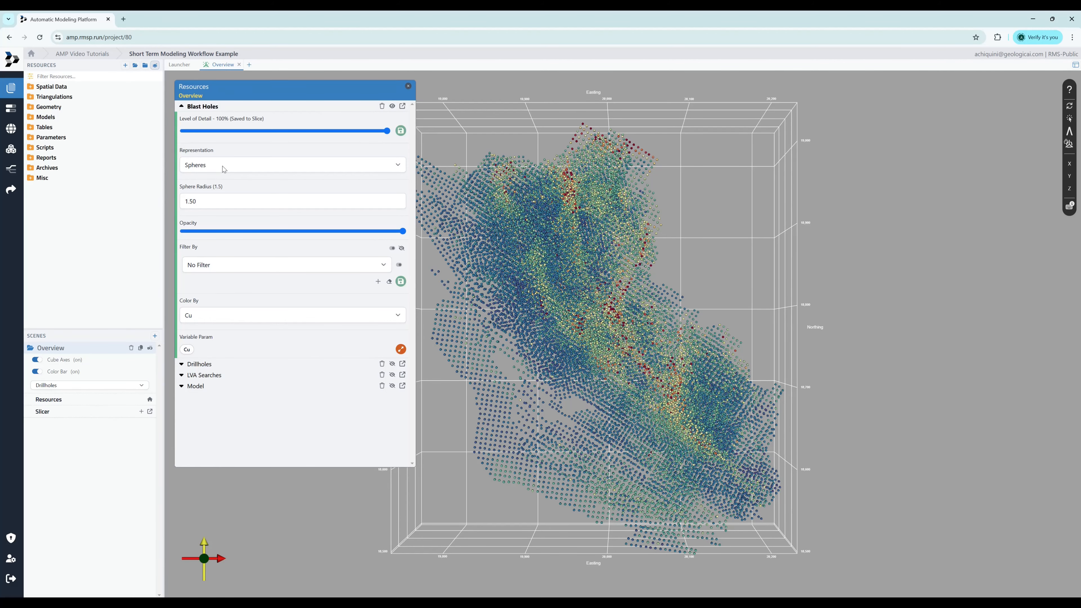
Try the Points representation for the Blast Holes with the smallest point size, and return to Spheres.
click(224, 169)
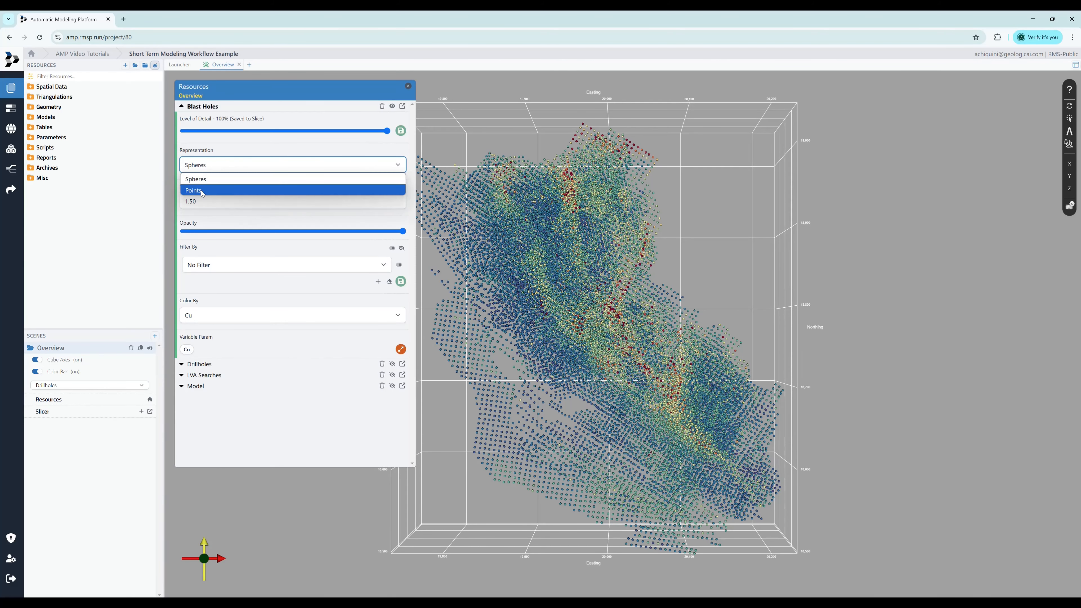
click(213, 179)
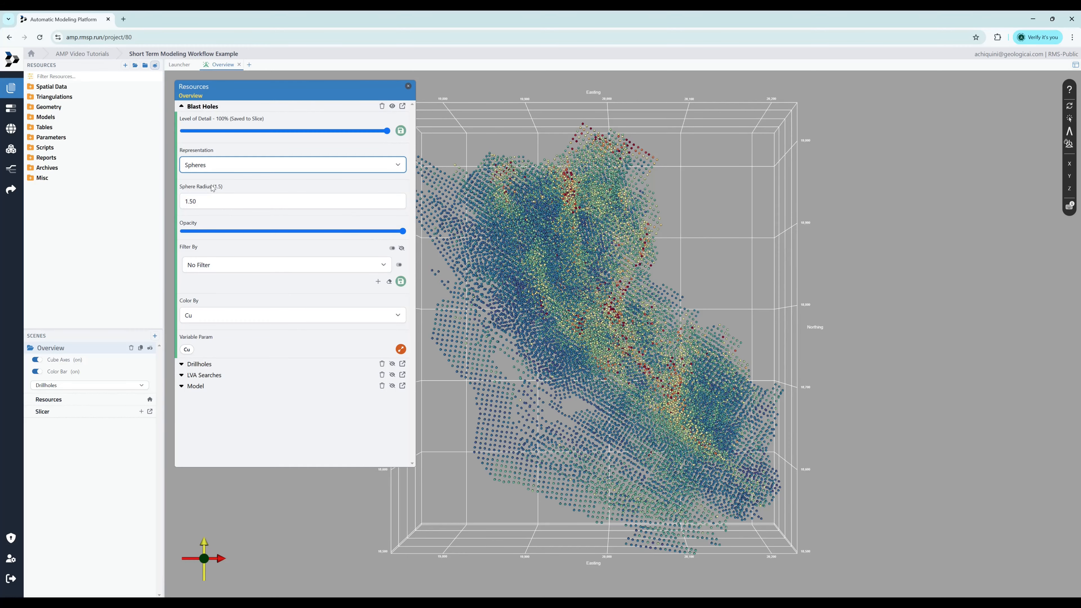
click(223, 172)
click(209, 193)
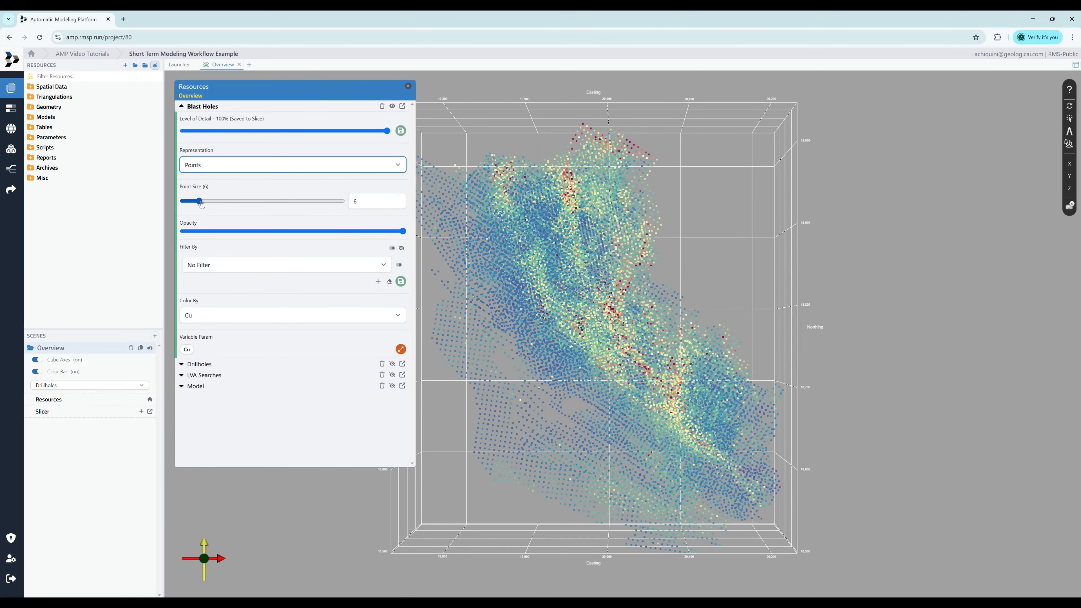
mouse_move(200, 202)
mouse_down()
mouse_move(235, 201)
mouse_move(180, 202)
mouse_up()
click(210, 166)
click(196, 179)
Set the Blast Holes sphere radius to 2 and slightly lower the opacity.
text(3)
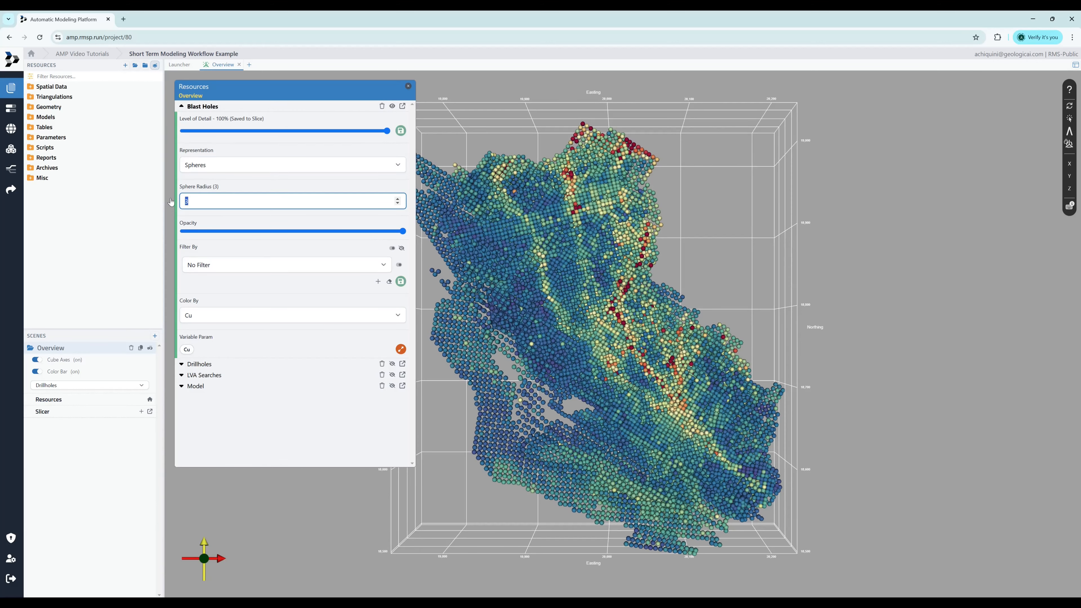
key(BackSpace)
text(2)
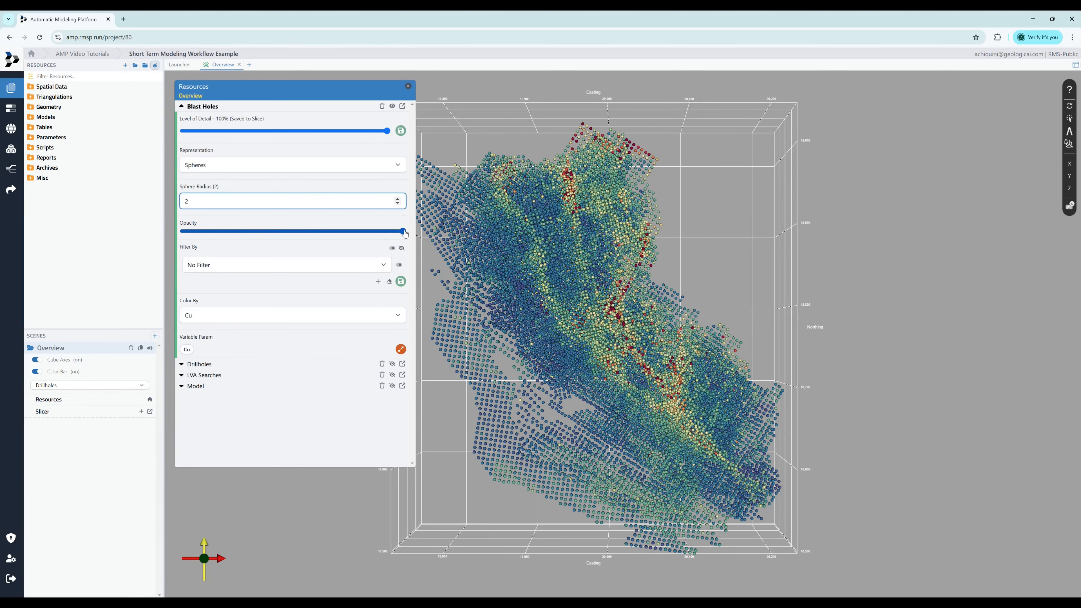
drag(403, 232, 376, 232)
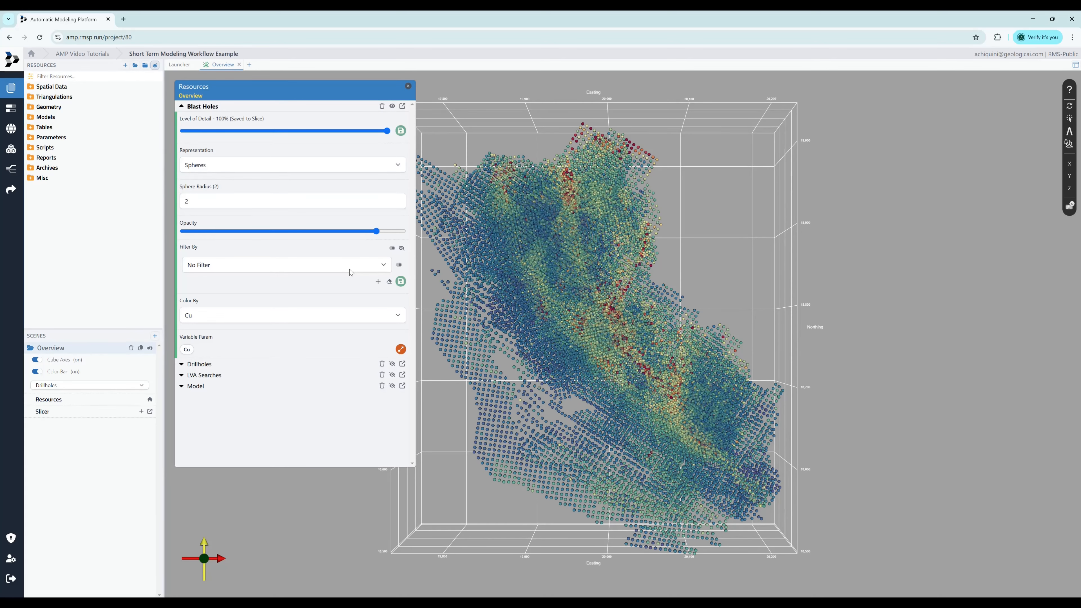
Filter the Blast Holes to samples with Cu >= 200.
click(349, 266)
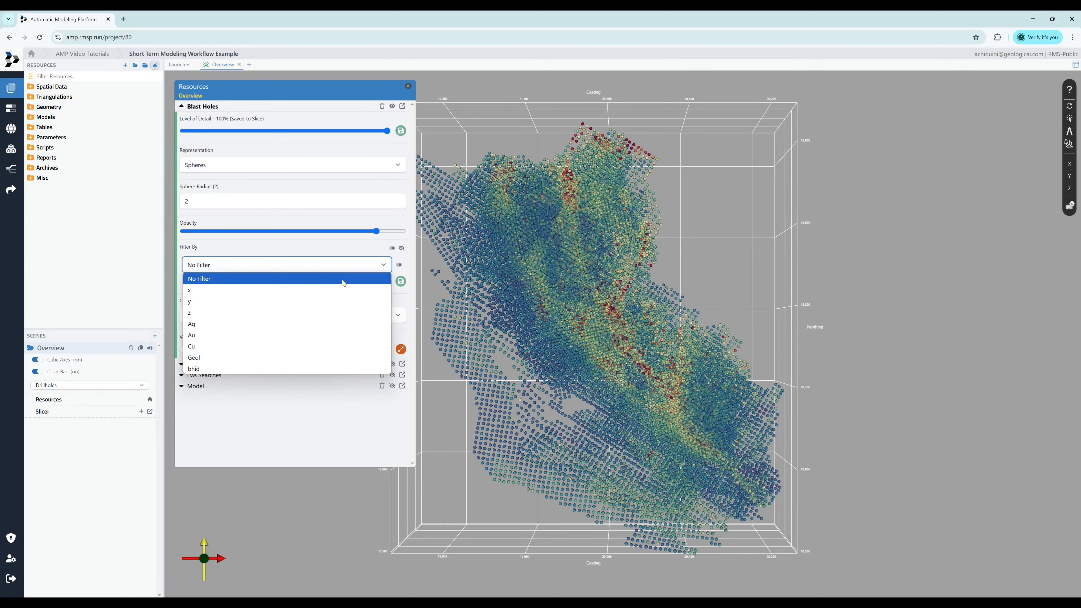
click(214, 346)
click(209, 284)
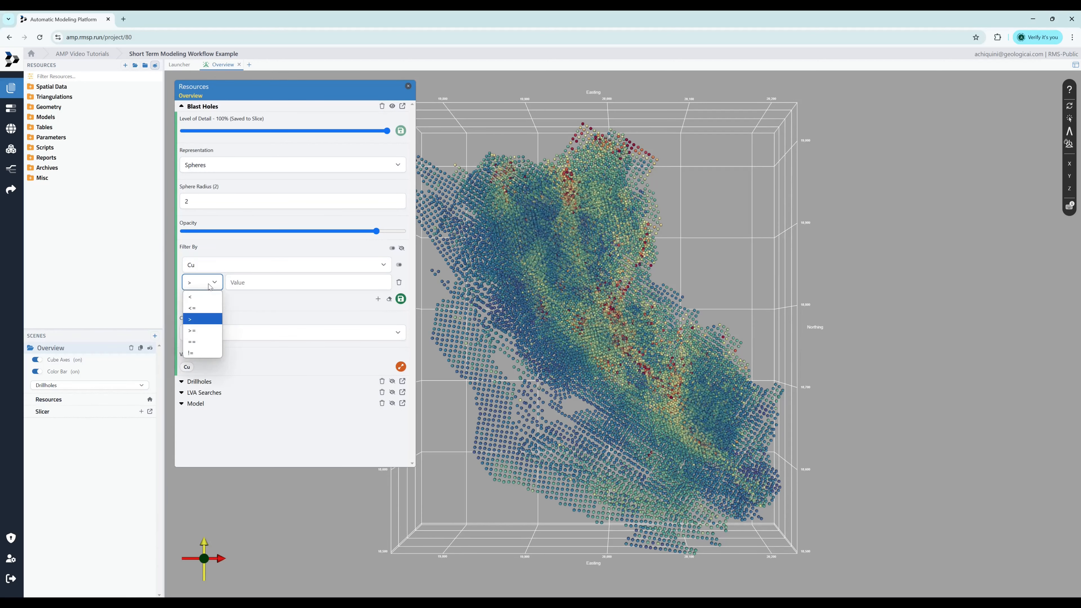
click(203, 331)
text(200)
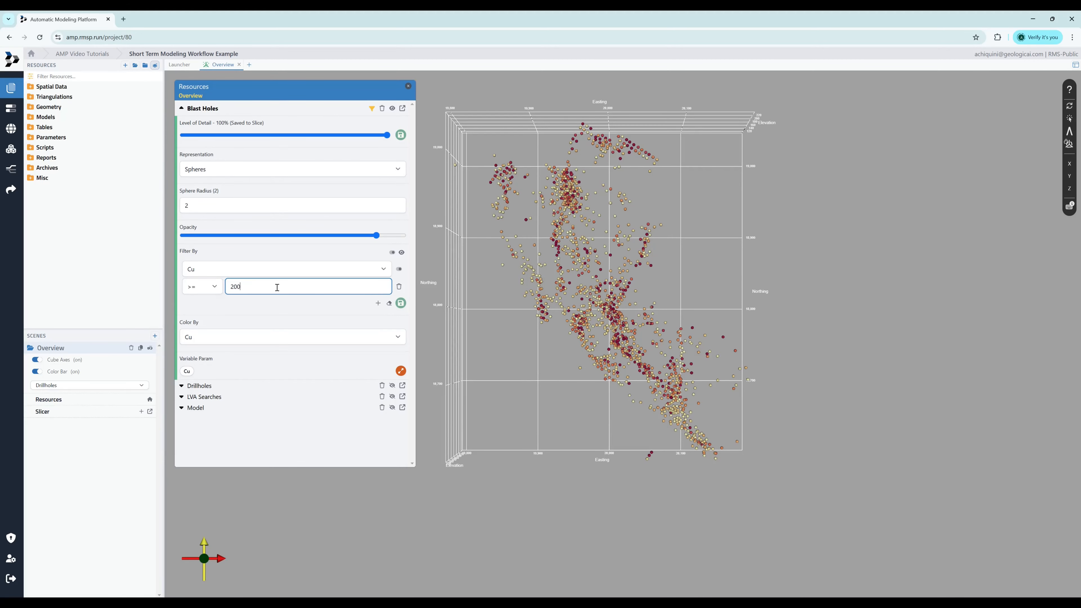
Add and apply a second Blast Holes filter keeping Geol values in 223, 424, 276.
click(377, 303)
click(255, 305)
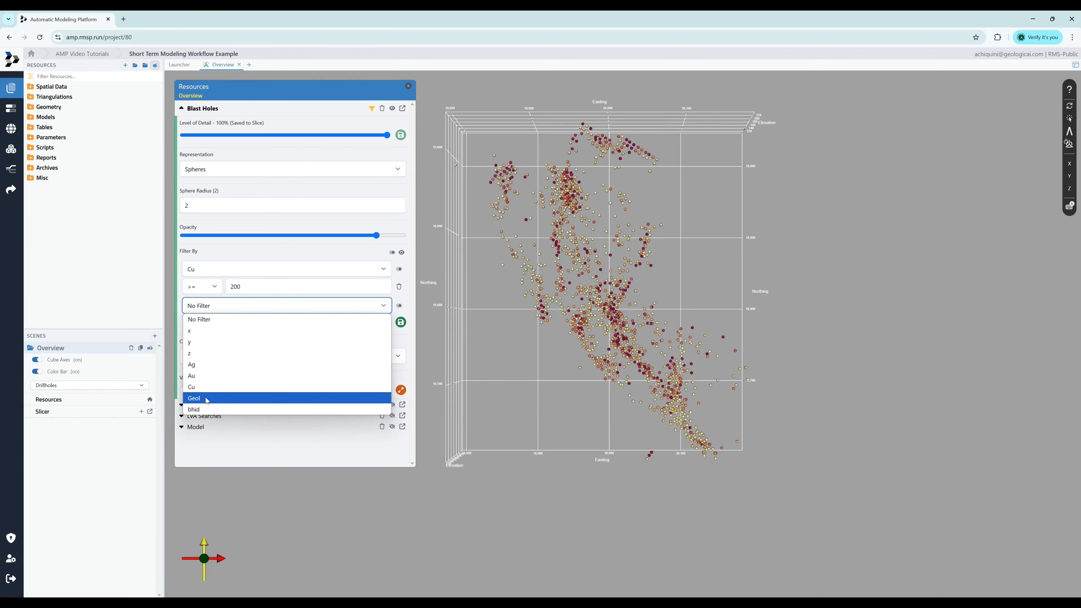
click(207, 399)
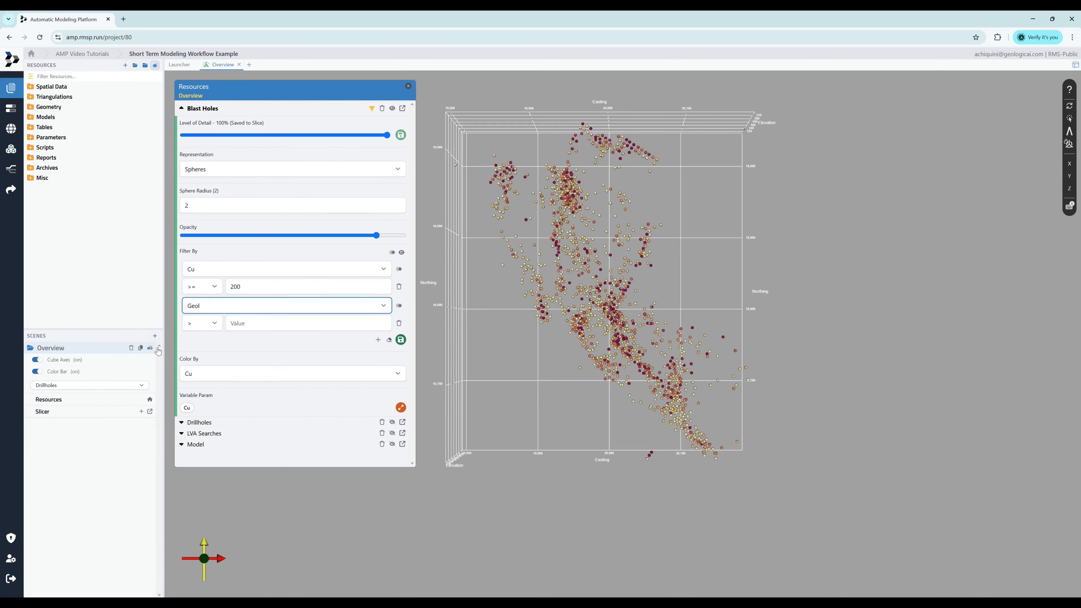
click(191, 326)
click(196, 404)
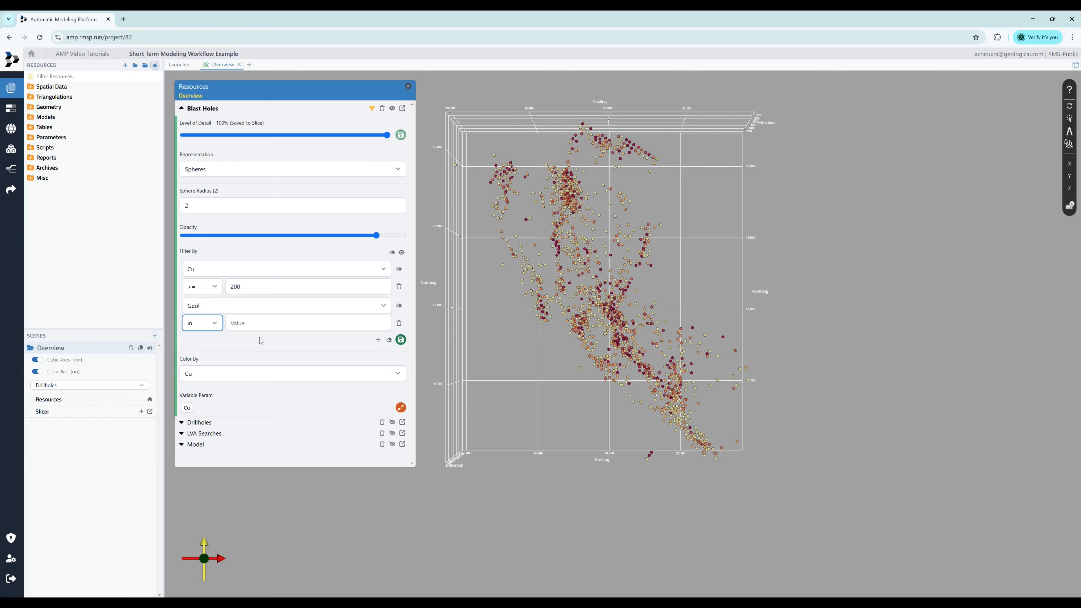
click(265, 322)
text(223)
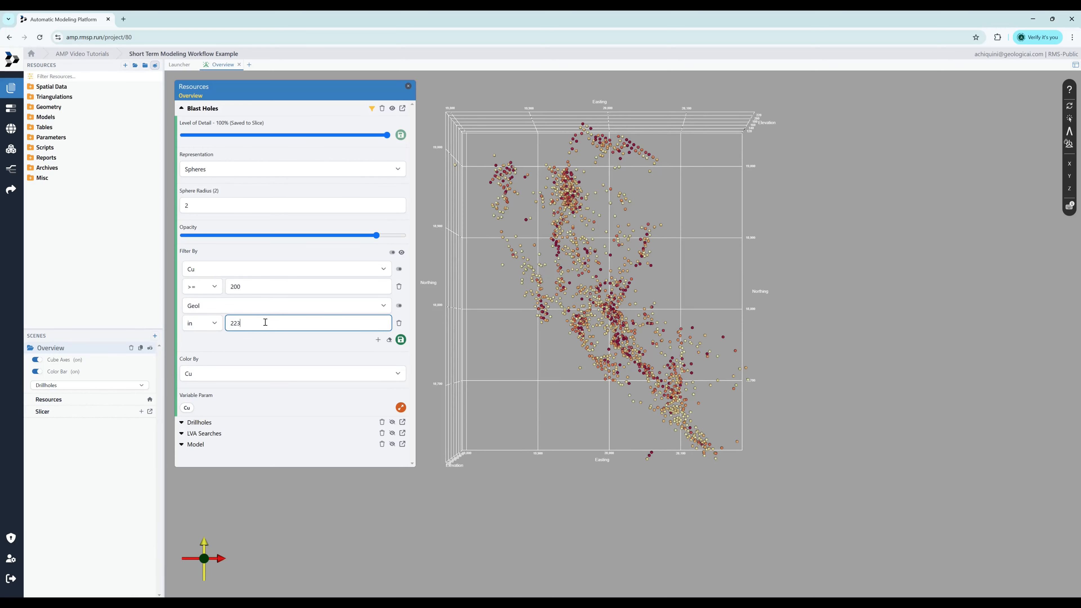
text(, 424, 276)
key(Return)
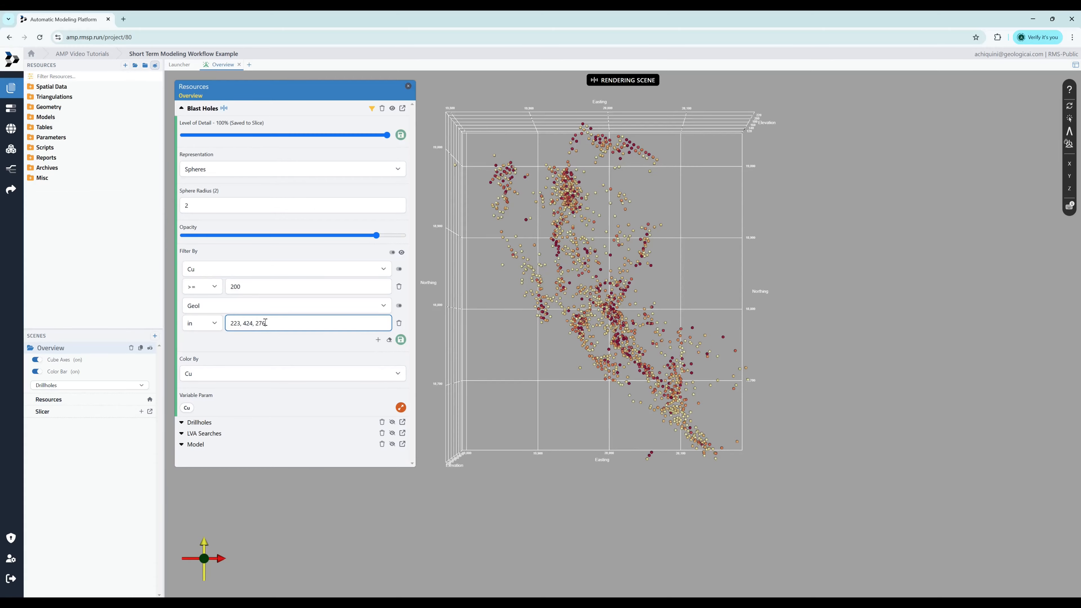
Try switching the Blast Holes filters off and on, both all together and individually for Cu and Geol.
drag(608, 374, 631, 413)
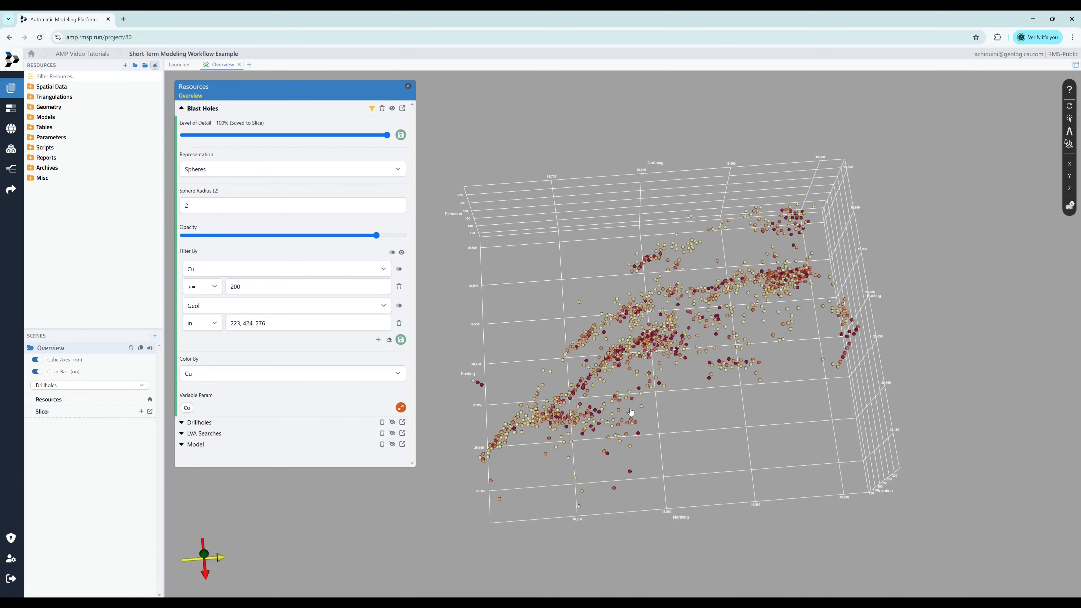
click(392, 252)
click(393, 252)
click(399, 269)
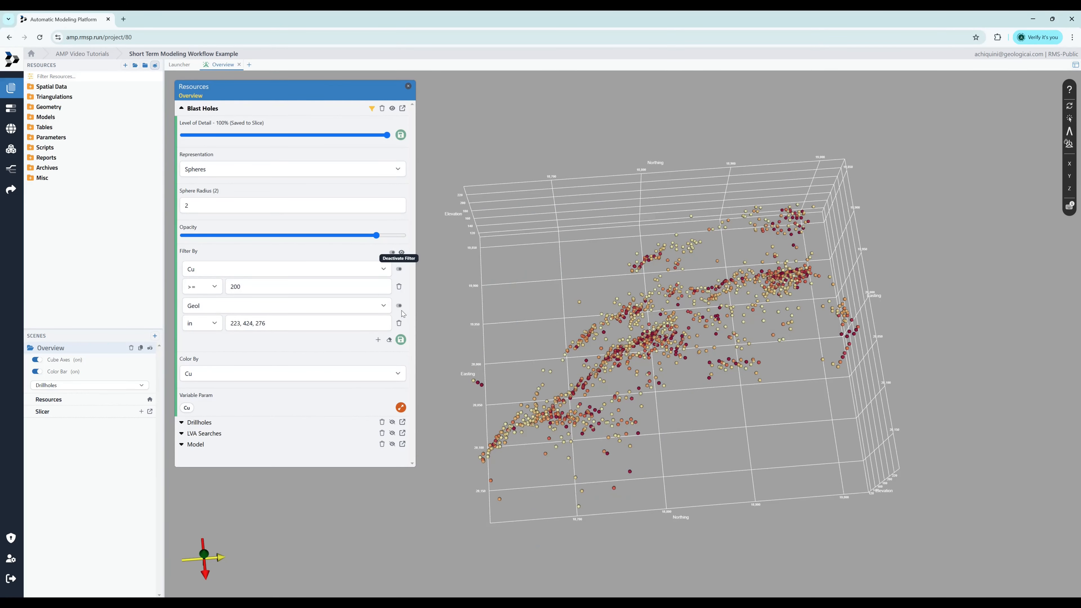
click(400, 306)
Color the Blast Holes by Geol, interpreted as categories, and look through the category color list.
click(339, 378)
click(217, 476)
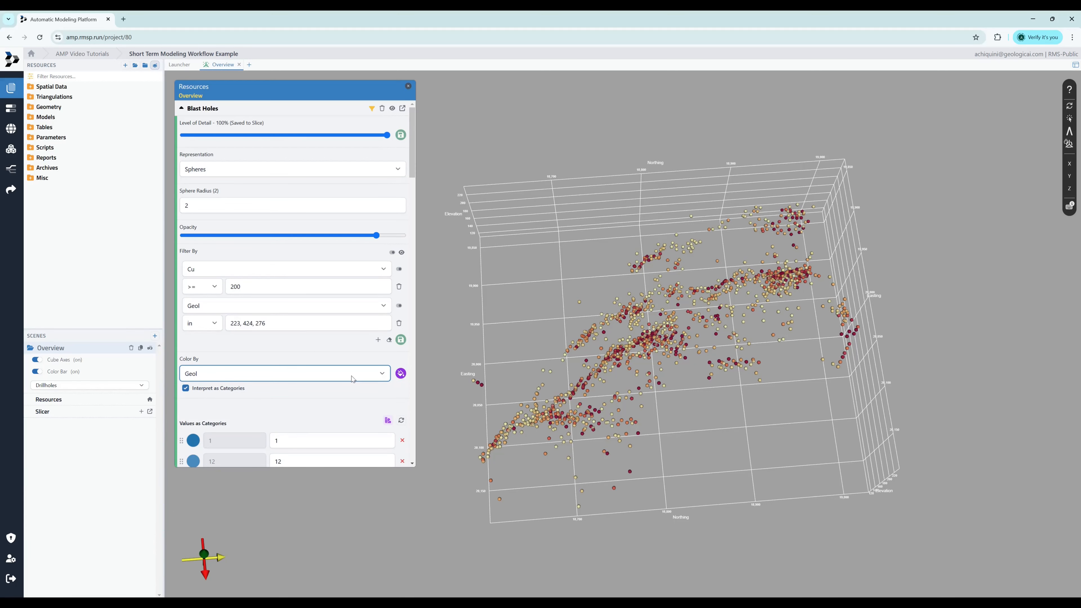
click(401, 373)
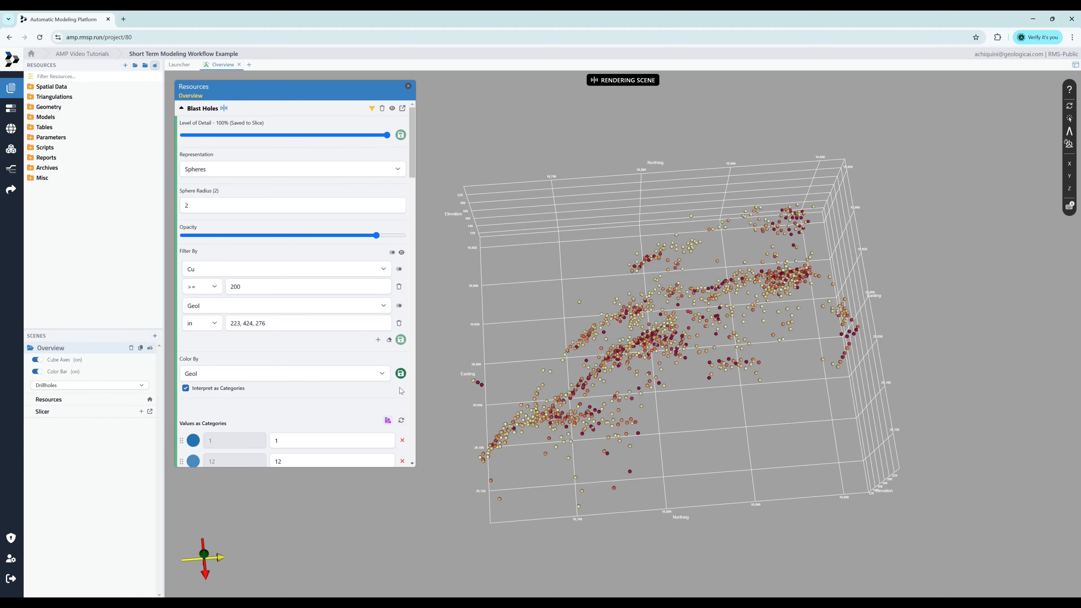
scroll(401, 392, down, 5)
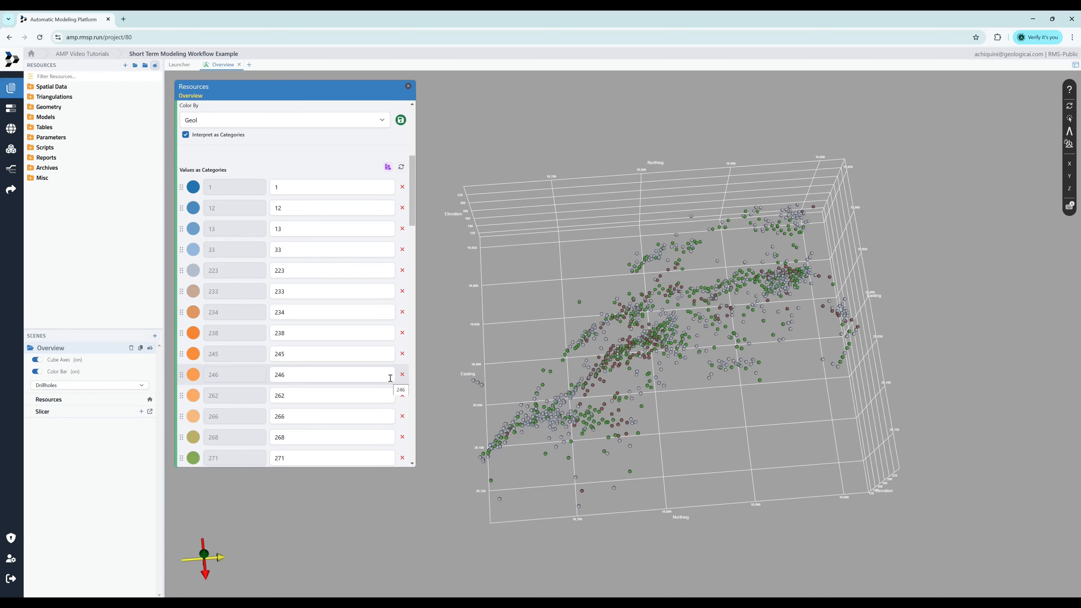
scroll(390, 378, up, 5)
Dock the scene's Resources popout, pop it out again, and expand the Blast Holes settings.
click(182, 112)
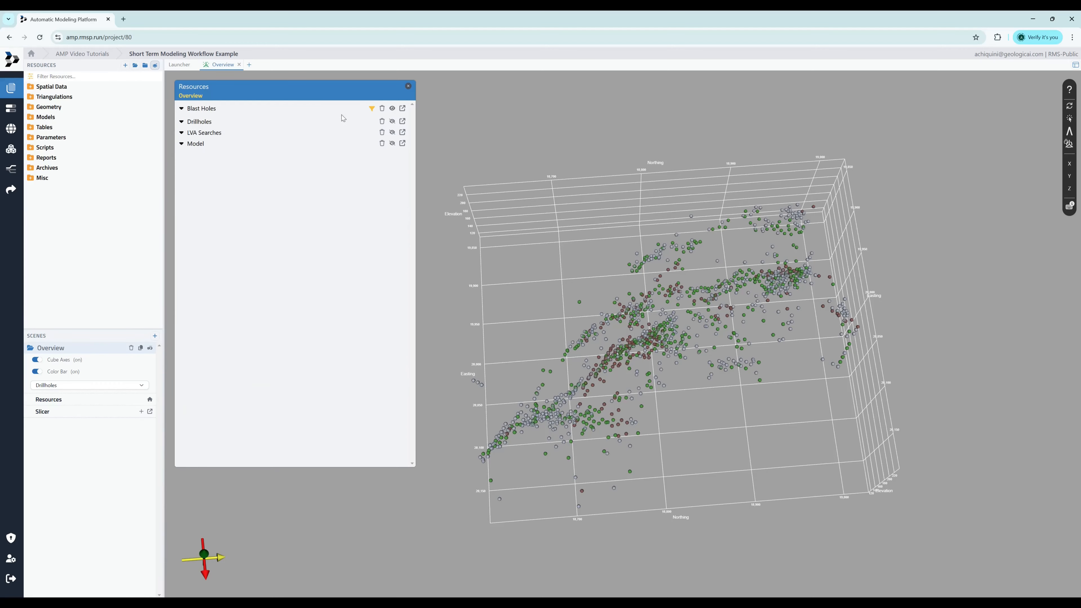
click(408, 87)
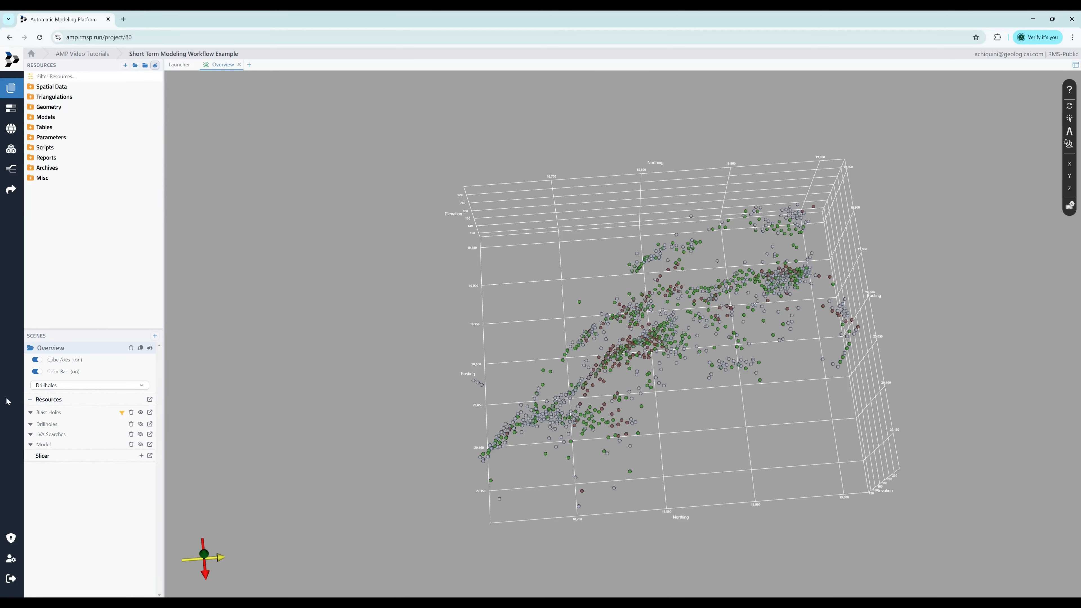
click(150, 398)
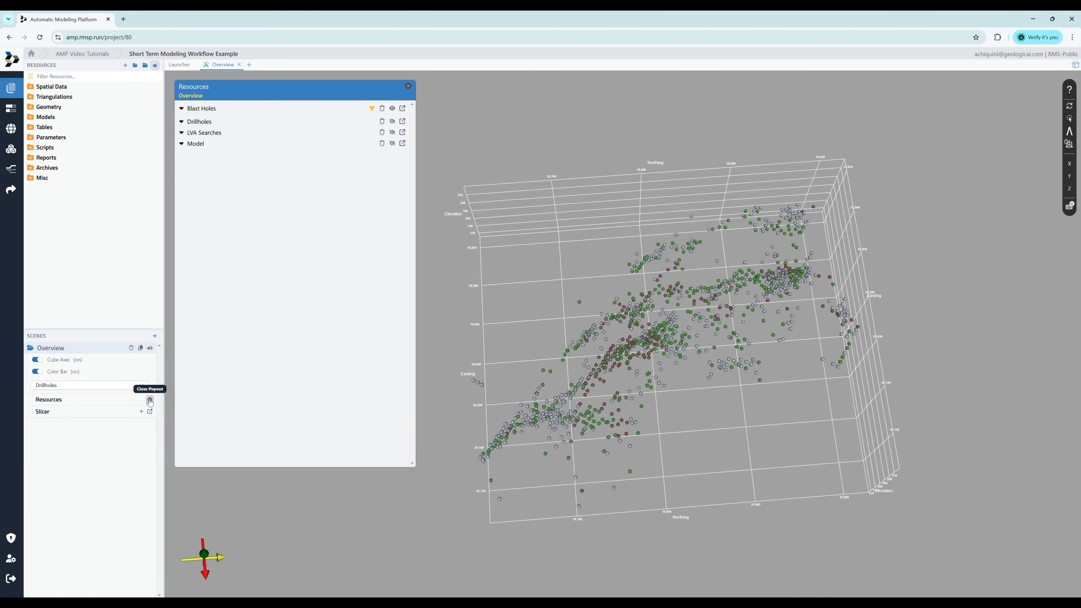
click(182, 109)
Select Cu as the Blast Holes color variable and delete the Geol filter.
click(382, 374)
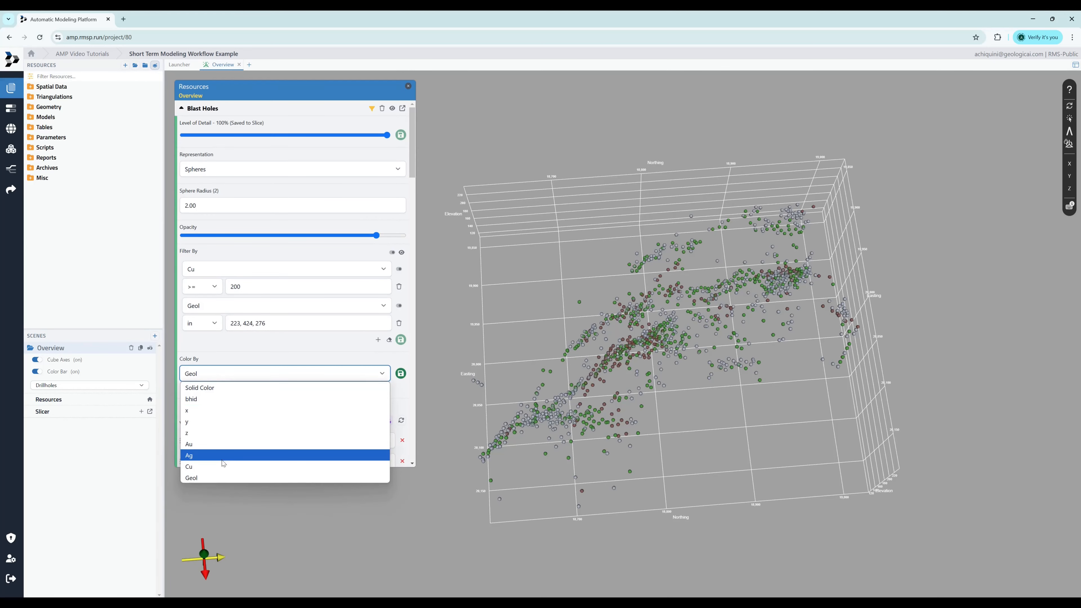
click(298, 466)
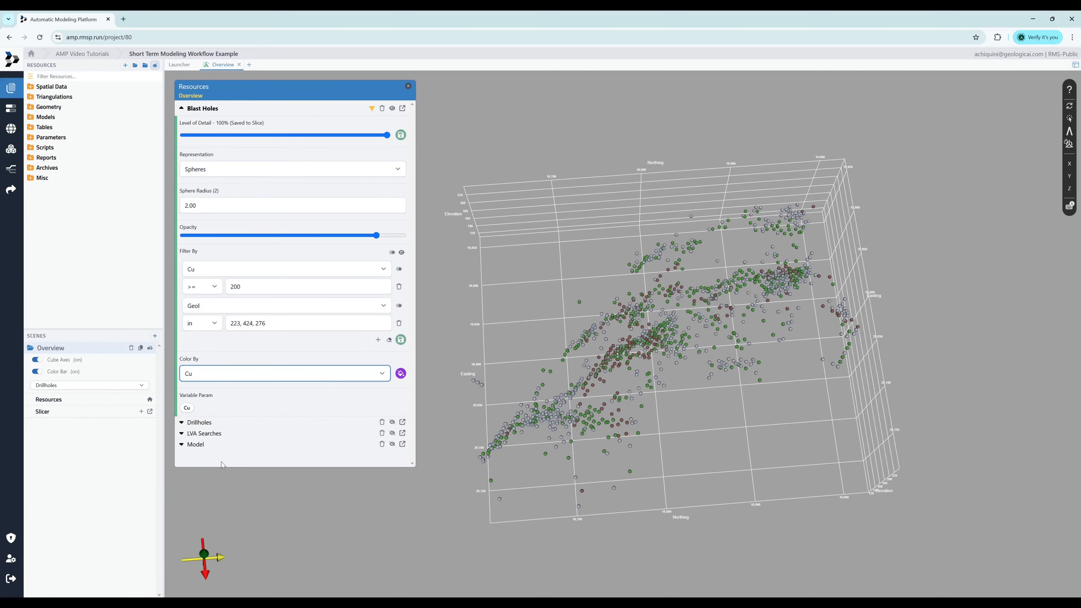
click(399, 323)
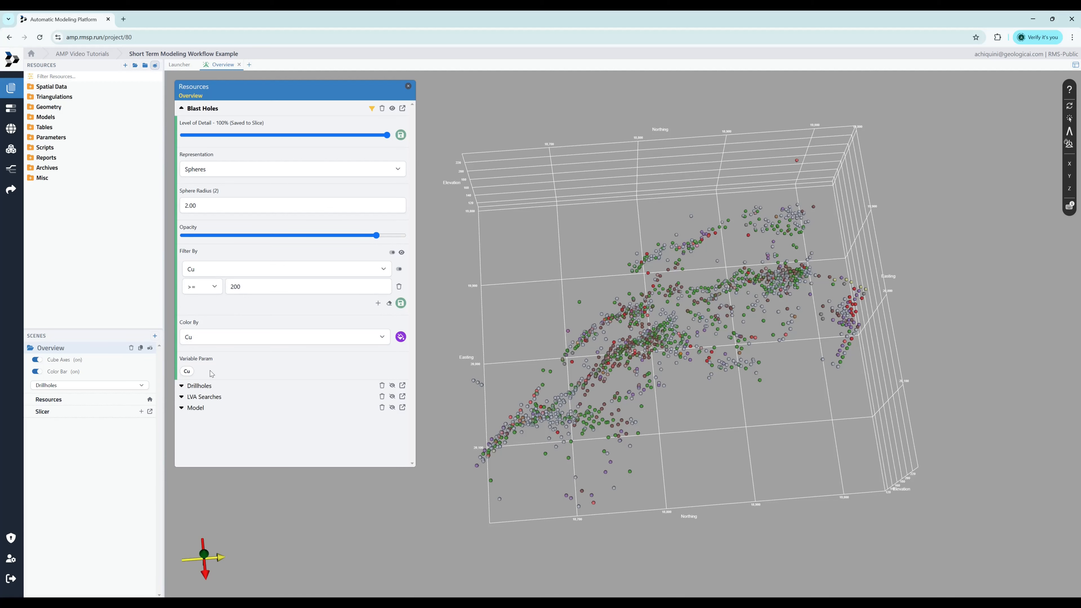
Open the Cu variable parameters to review their plotting settings, and collapse the Blast Holes settings.
click(186, 372)
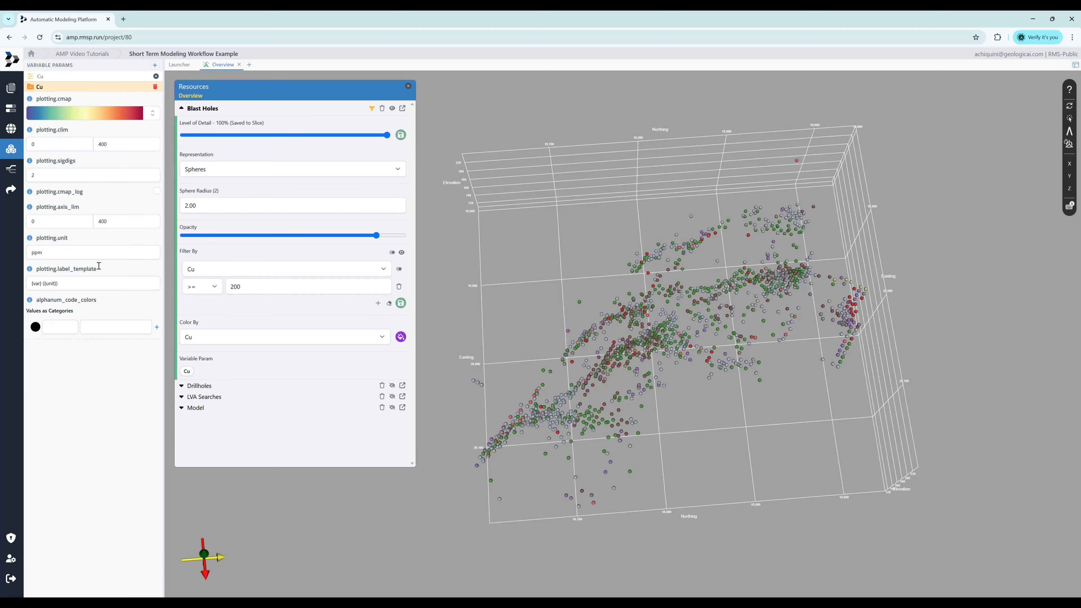
click(183, 108)
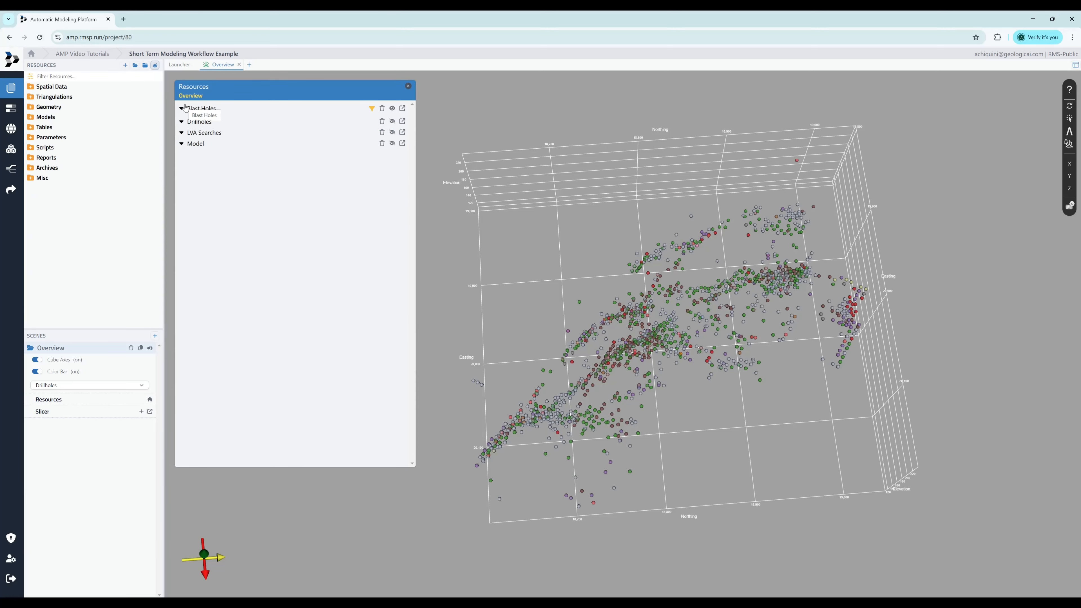
Show the Drillholes instead of the Blast Holes and expand the Drillholes display settings.
click(392, 109)
click(392, 121)
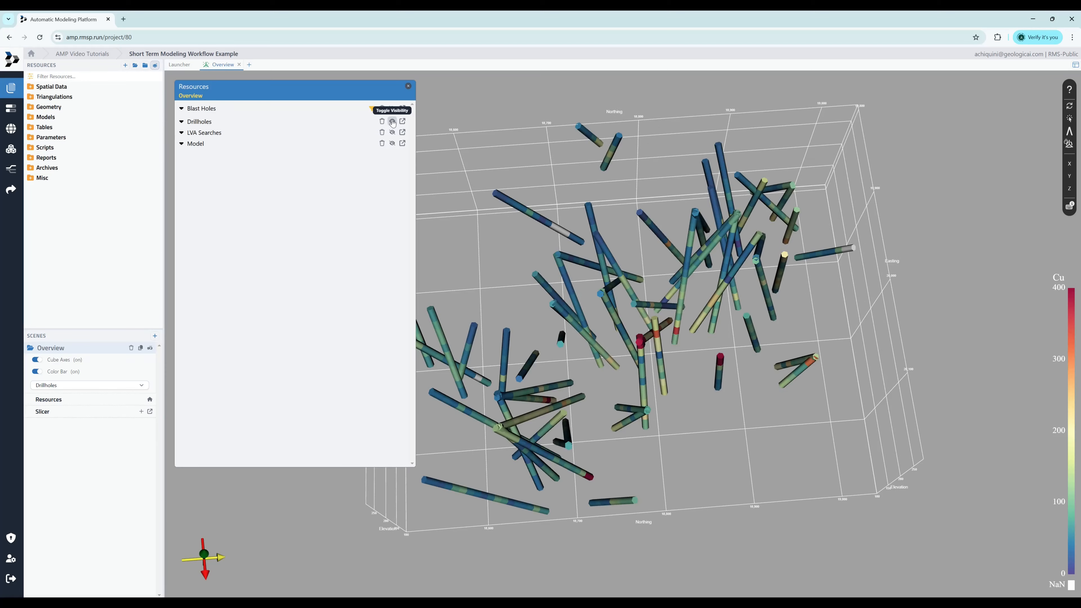
drag(329, 91, 304, 87)
click(156, 118)
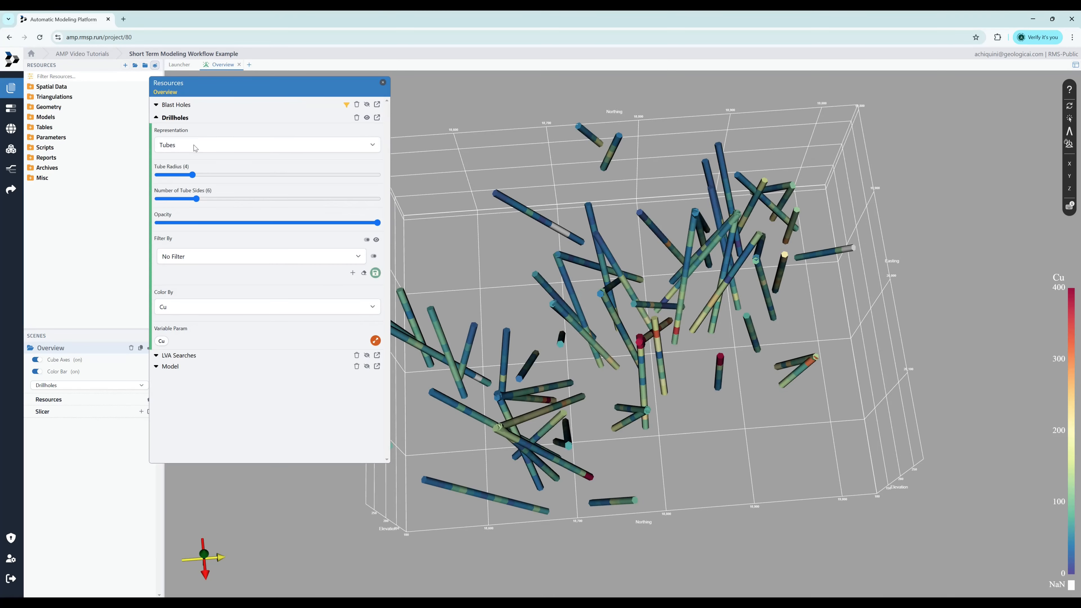
Preview the Drillholes as Lines, return their representation to Tubes, and slightly increase the tube radius.
click(191, 147)
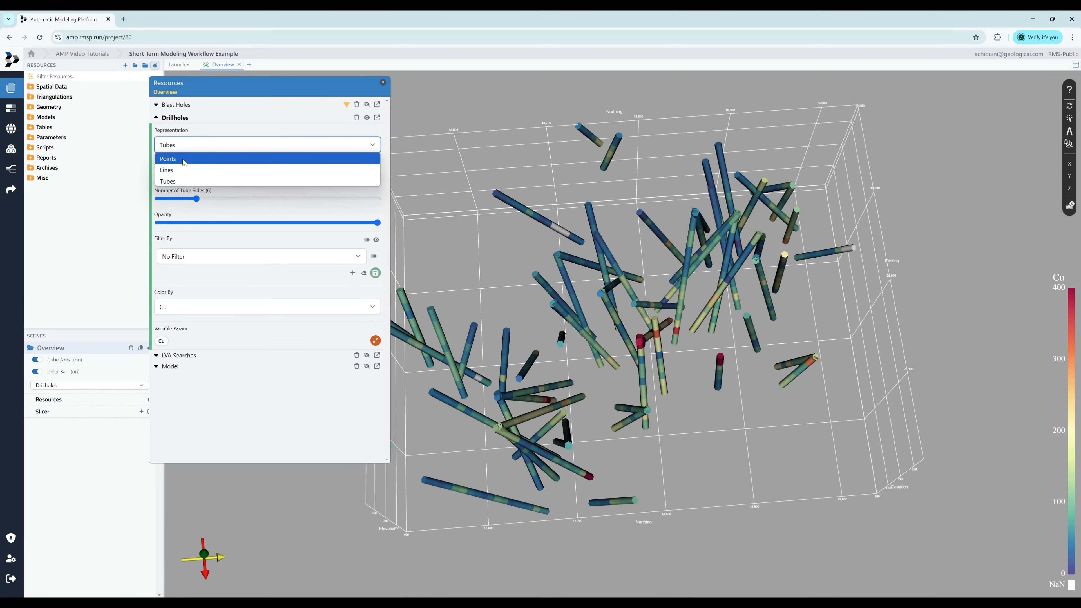
click(184, 160)
click(183, 170)
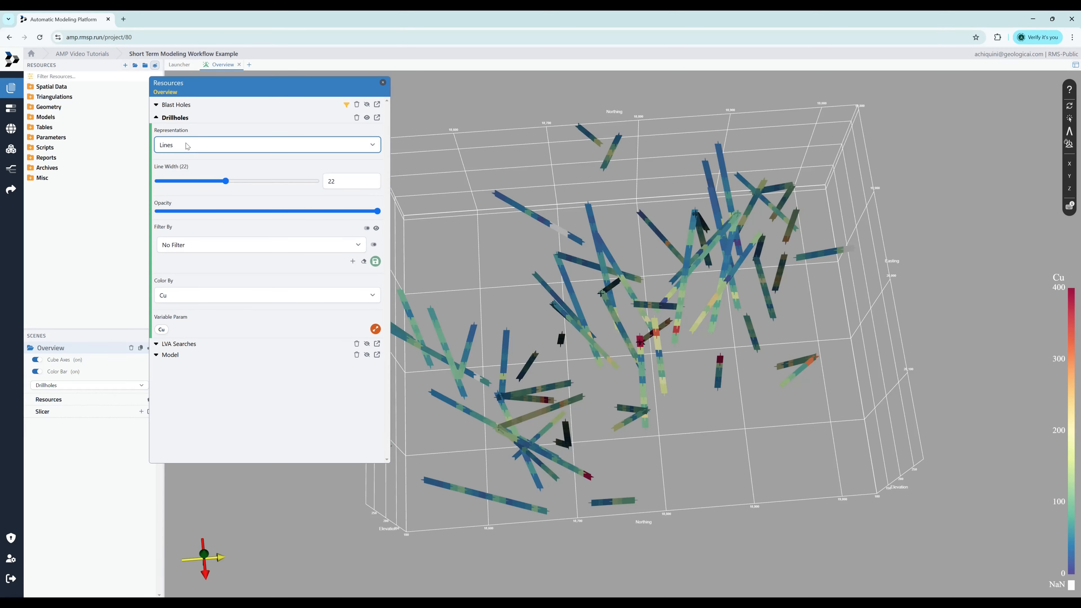
click(184, 145)
click(185, 181)
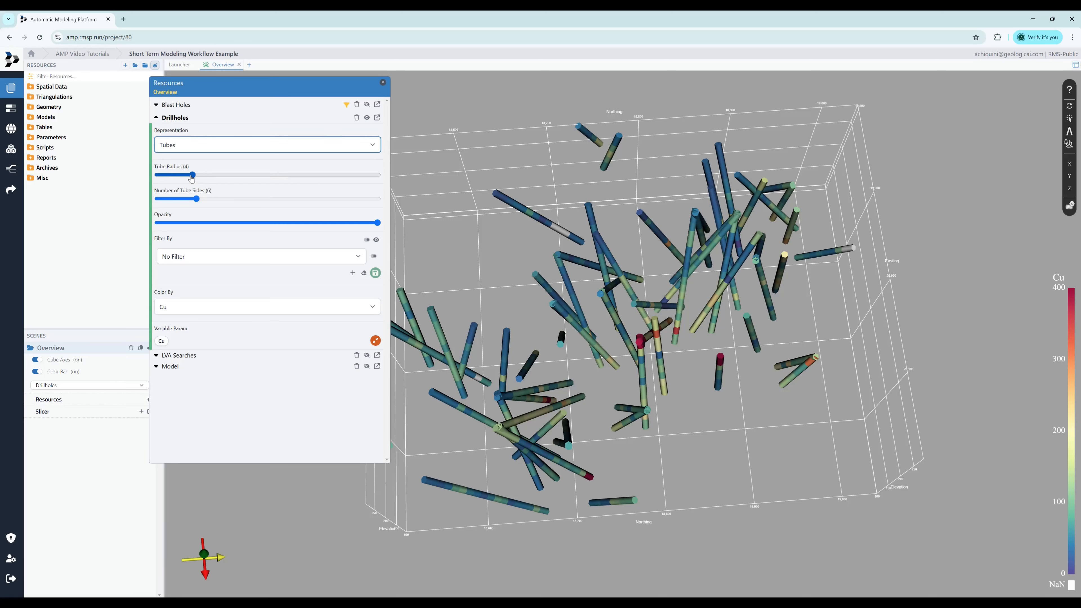
mouse_move(191, 176)
mouse_down()
mouse_move(276, 176)
mouse_move(203, 176)
mouse_up()
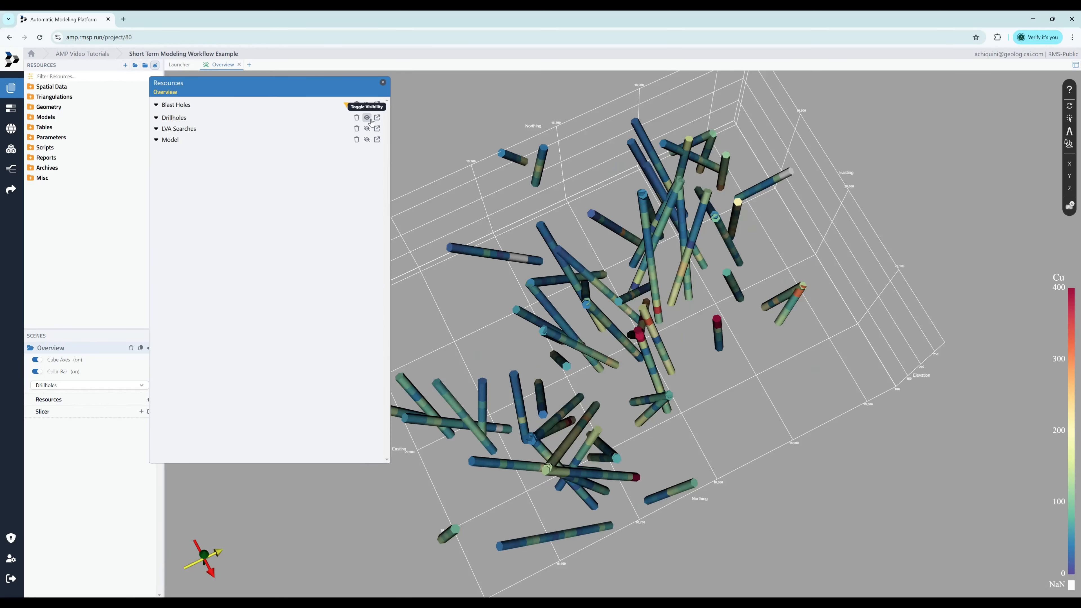
Hide the Drillholes, show the LVA Searches instead, and expand the LVA Searches display settings.
click(366, 118)
click(367, 128)
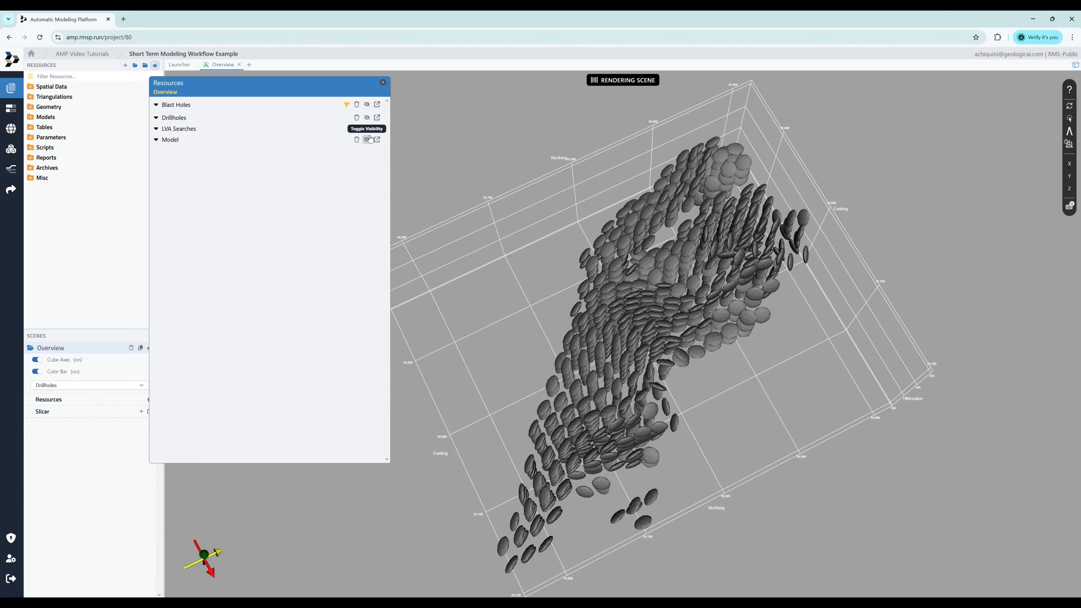
click(157, 128)
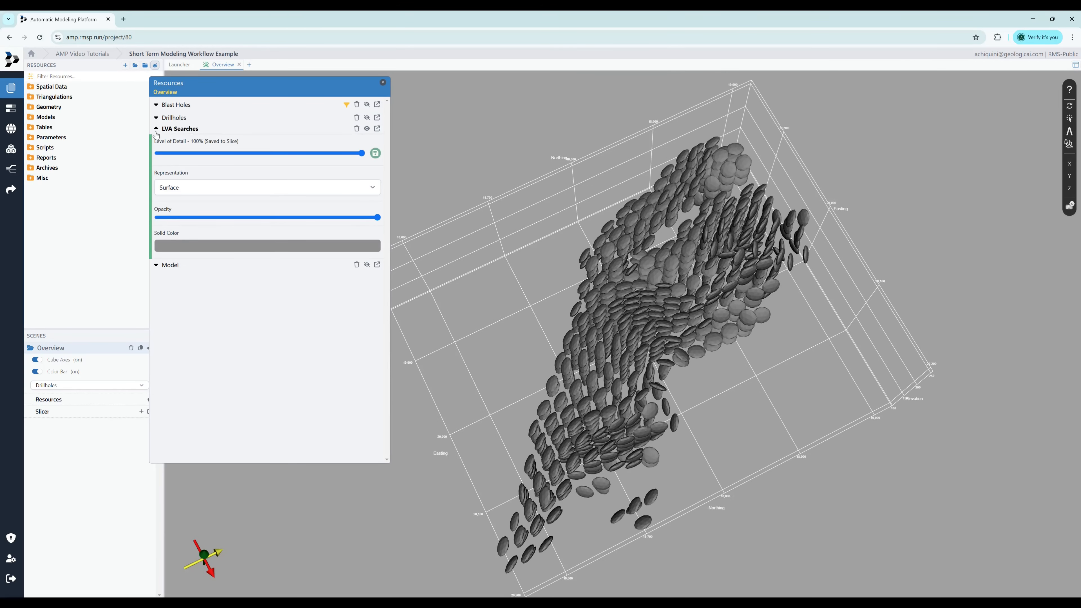
Preview the LVA Searches as Surface with Edges and set their final representation to Wireframe.
click(188, 190)
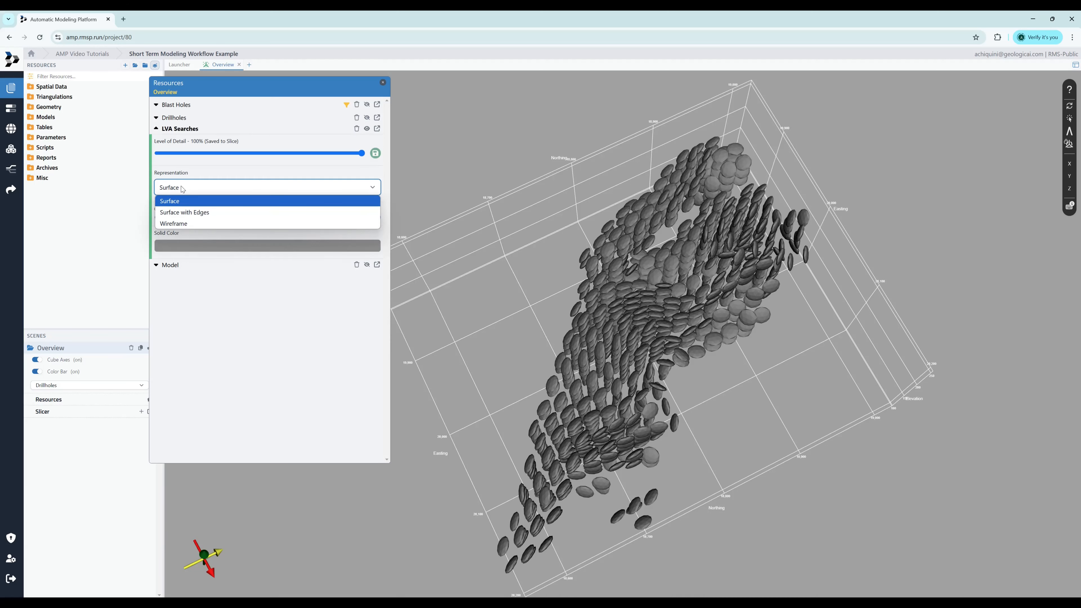
click(208, 202)
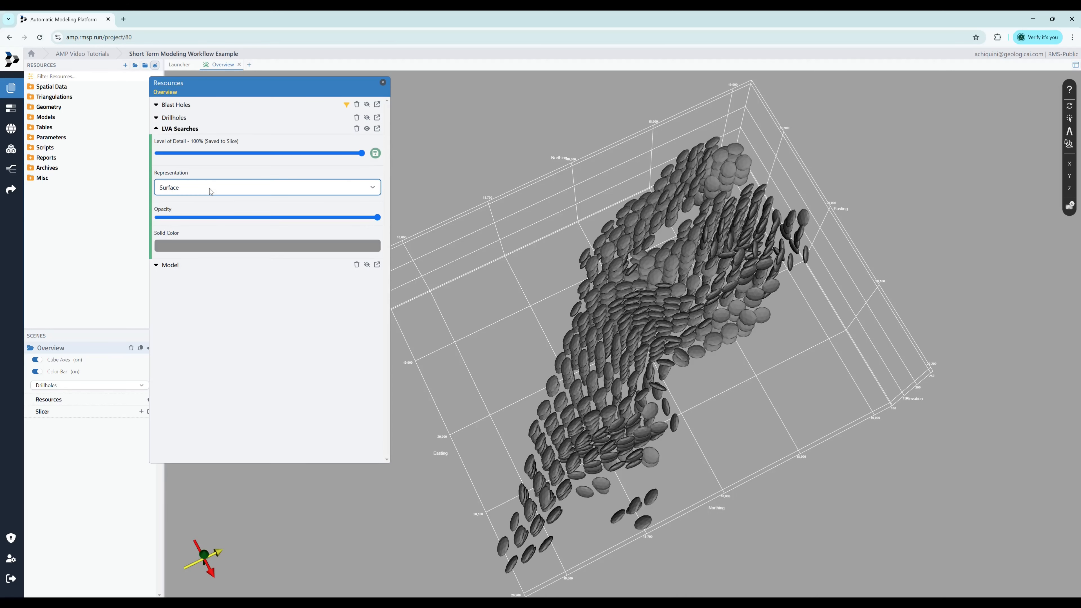
click(210, 191)
click(211, 212)
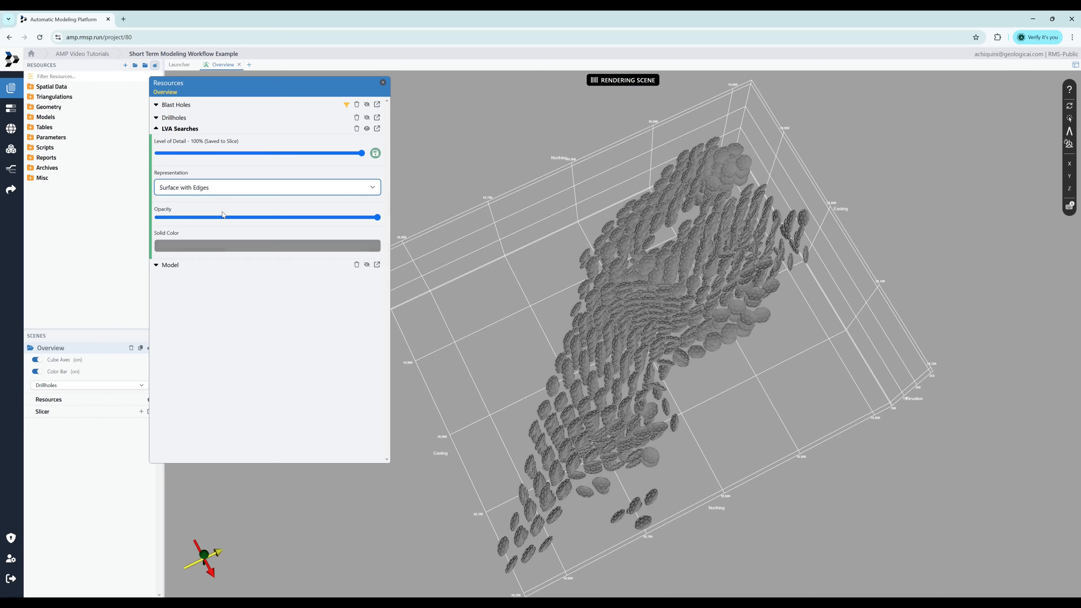
click(212, 191)
click(208, 223)
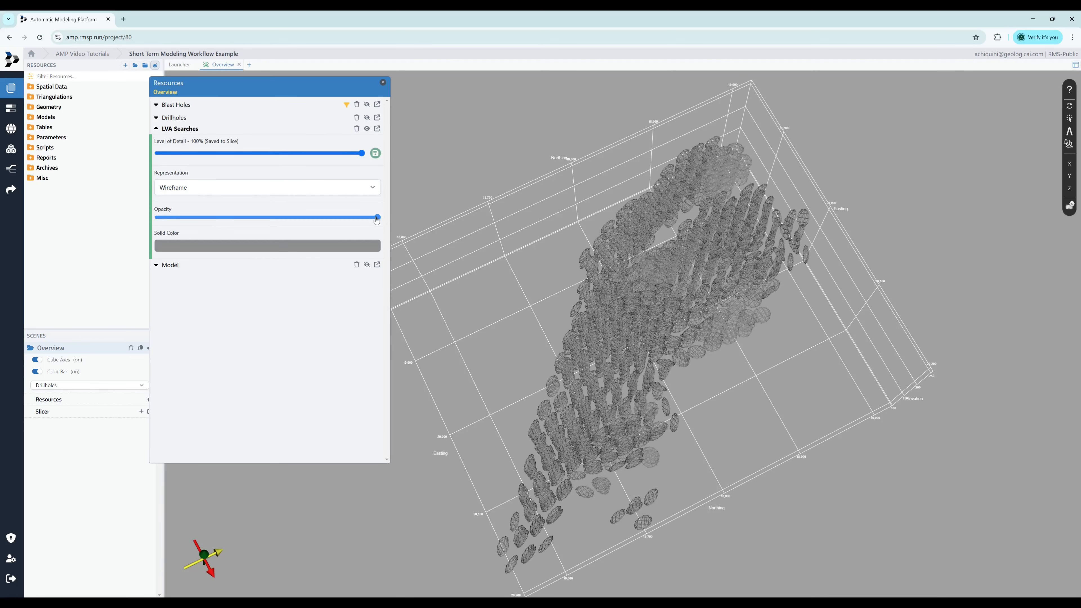
Set the LVA Searches solid color to dark red, RGB 177, 22, 22, and collapse their settings.
mouse_move(378, 217)
mouse_down()
mouse_move(320, 219)
mouse_move(378, 218)
mouse_up()
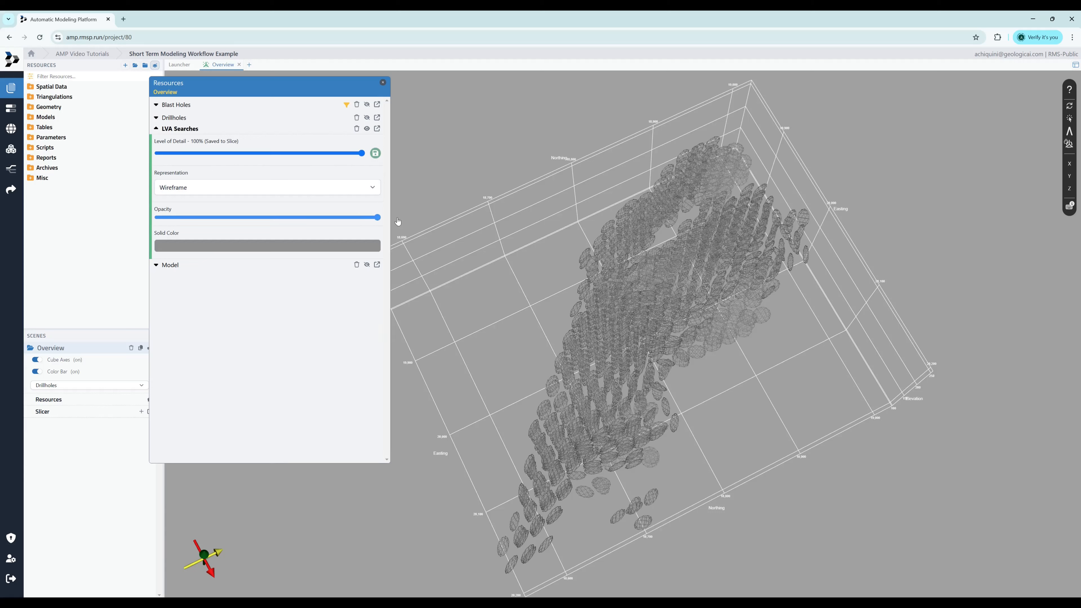
click(331, 247)
click(240, 270)
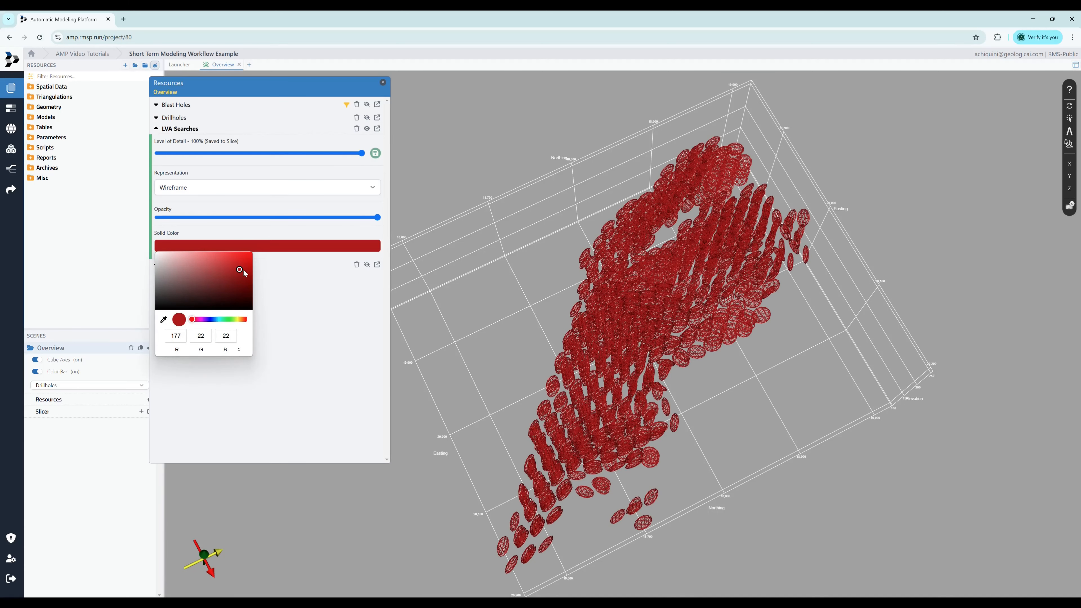
click(322, 317)
click(156, 128)
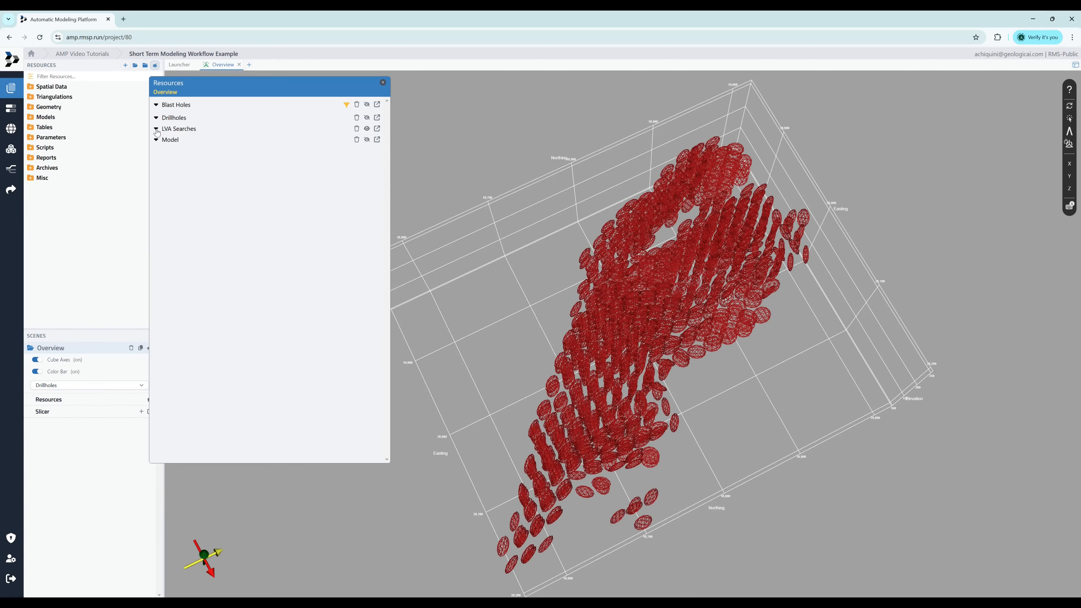
Hide the LVA Searches, show the Model instead, and expand the Model display settings.
click(367, 128)
click(367, 140)
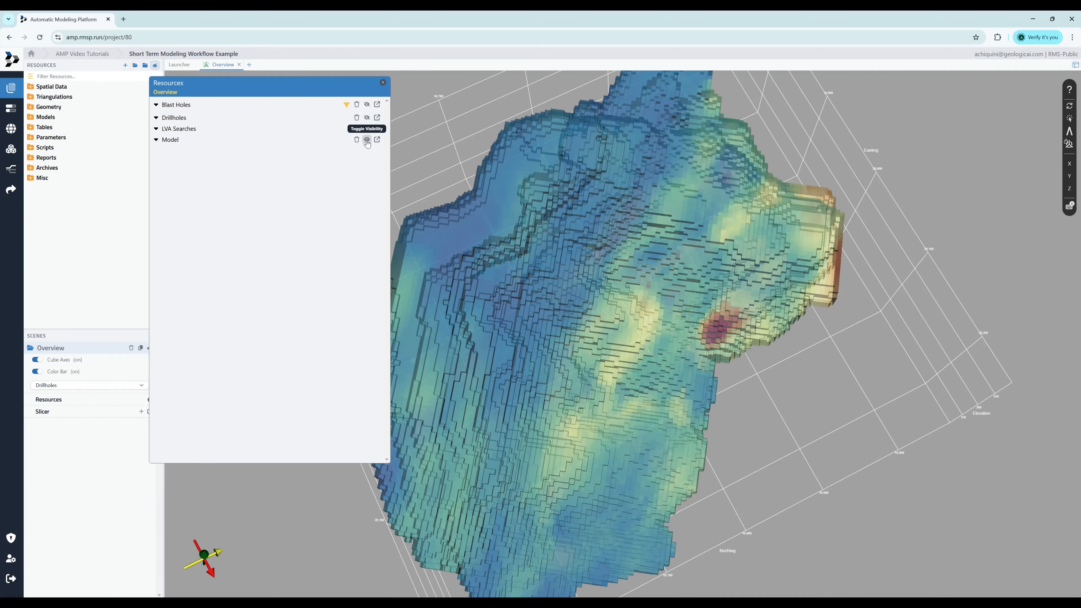
drag(739, 383, 638, 324)
scroll(683, 331, down, 2)
click(163, 140)
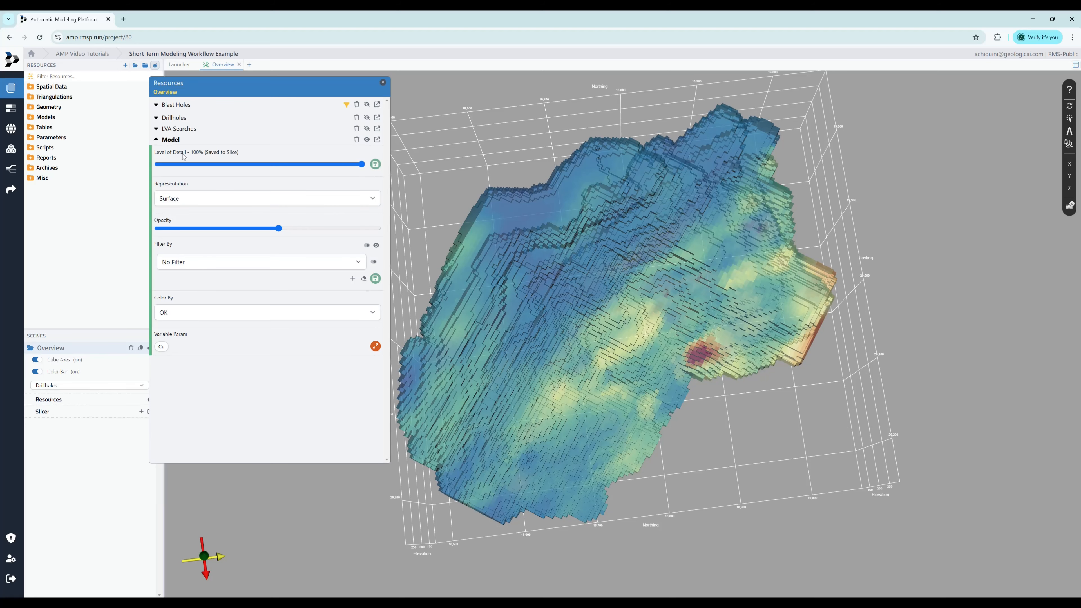
Reduce the Model's level of detail to 64%, check how it rotates, and restore it to 100%.
drag(362, 163, 288, 169)
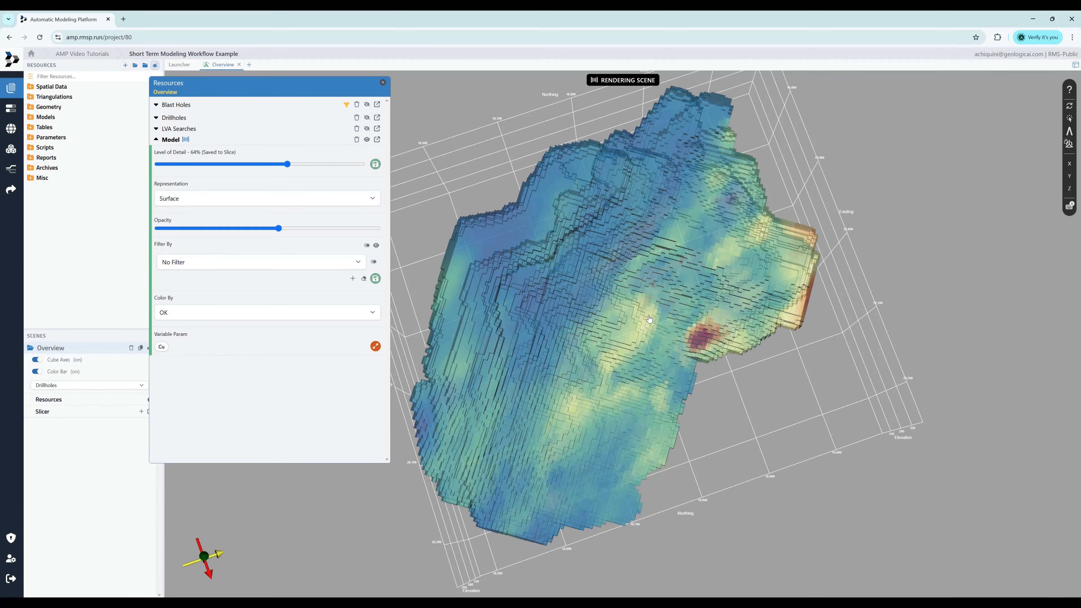
drag(658, 327, 621, 315)
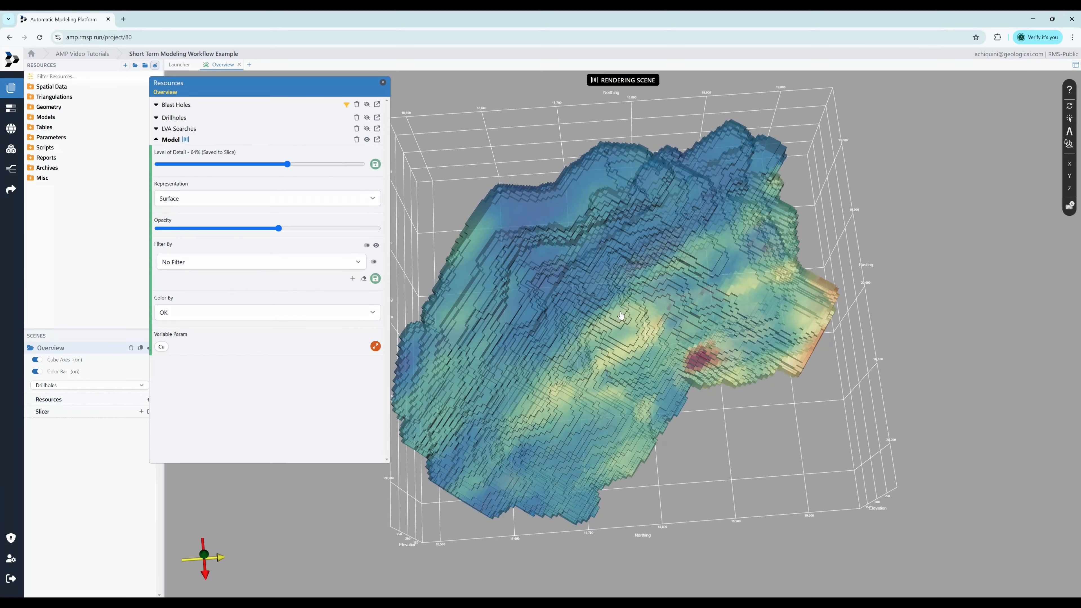
drag(287, 164, 385, 167)
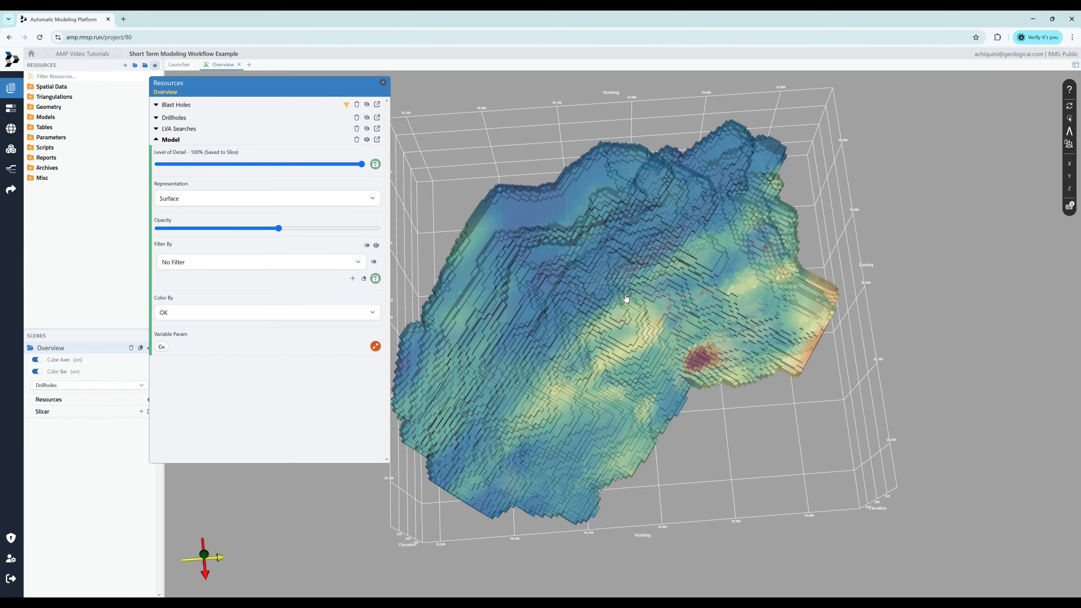
Preview the Model's representation as Surface with Edges and as Wireframe, inspecting the mesh up close.
click(270, 201)
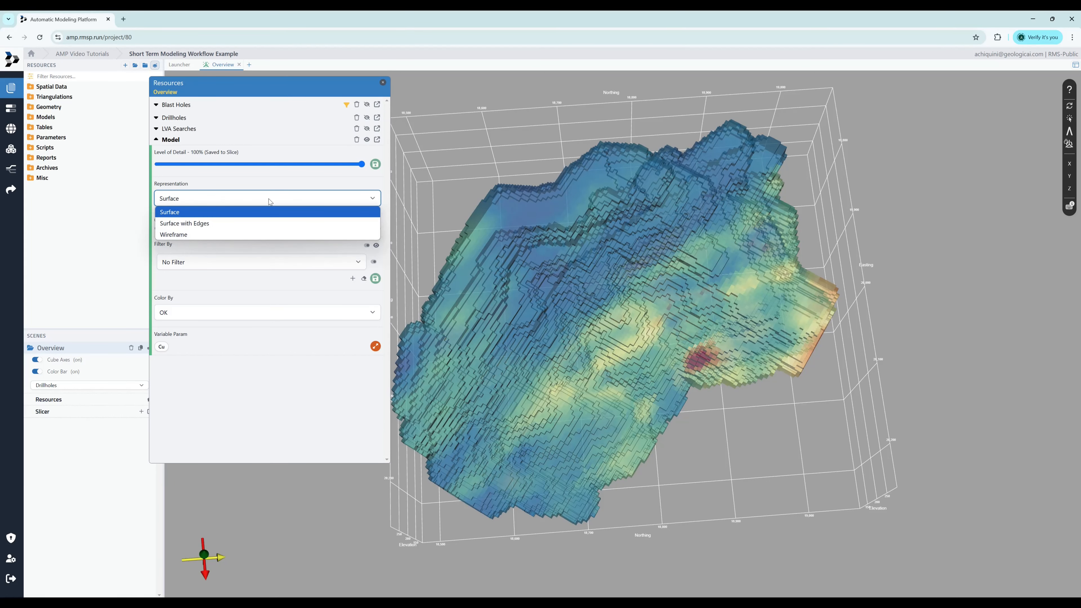
click(270, 202)
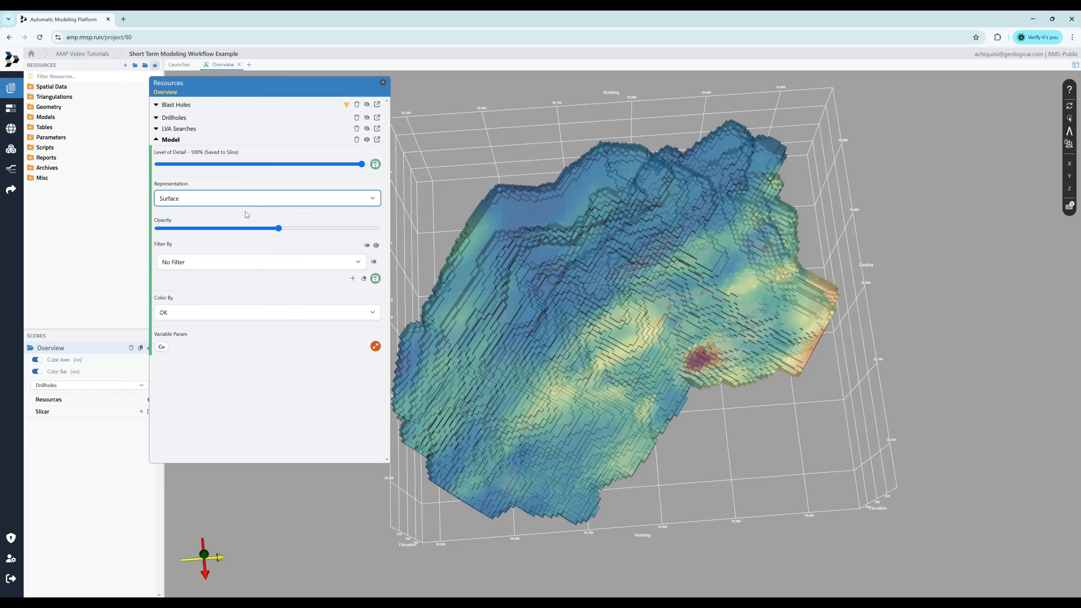
click(251, 201)
click(246, 224)
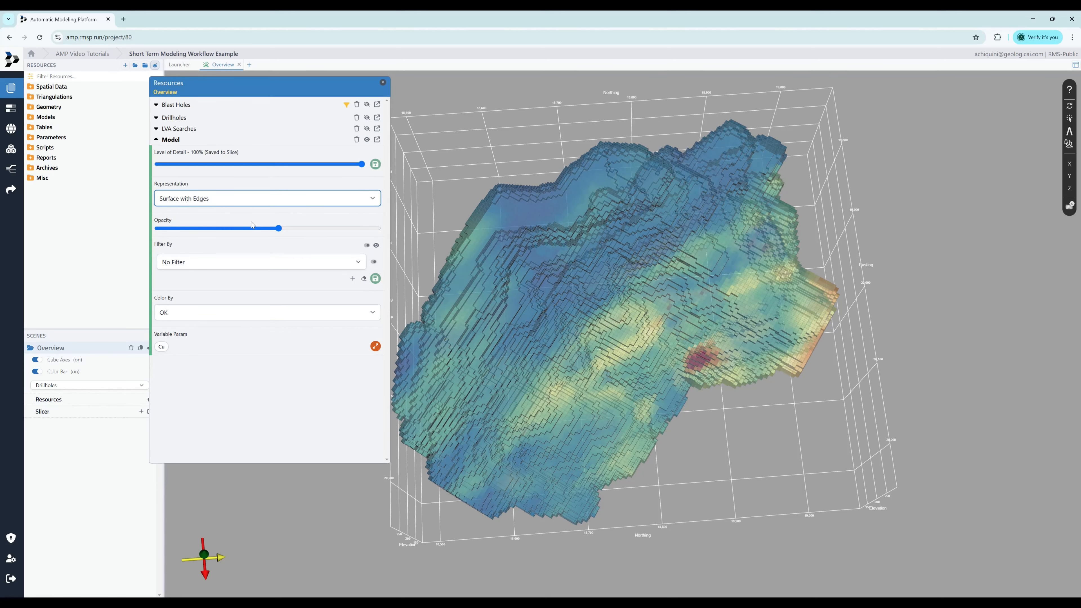
scroll(573, 293, up, 5)
click(241, 203)
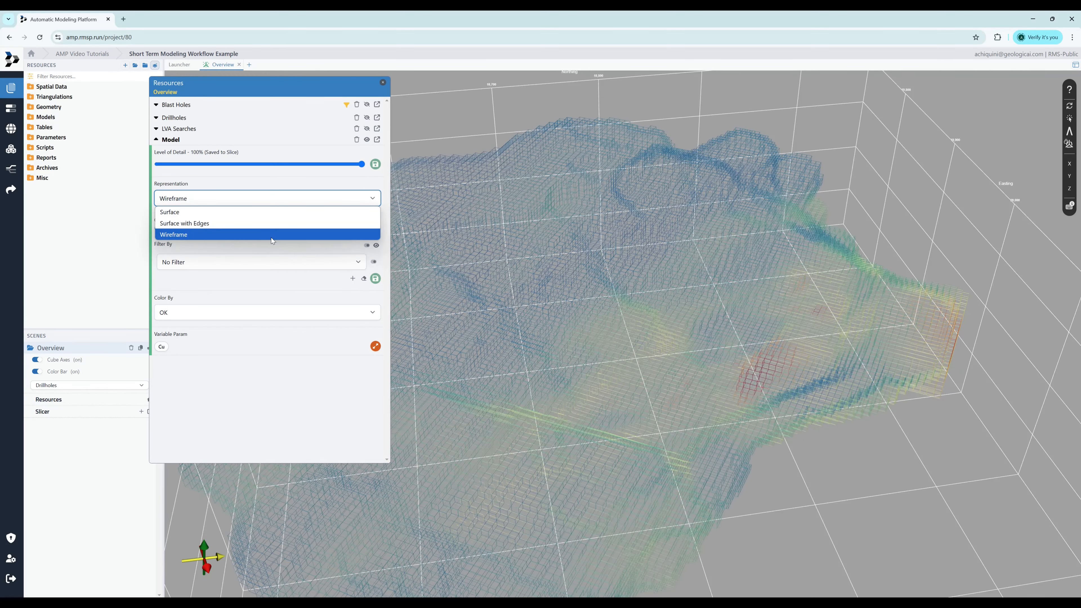
click(238, 234)
scroll(651, 302, up, 5)
drag(632, 330, 646, 307)
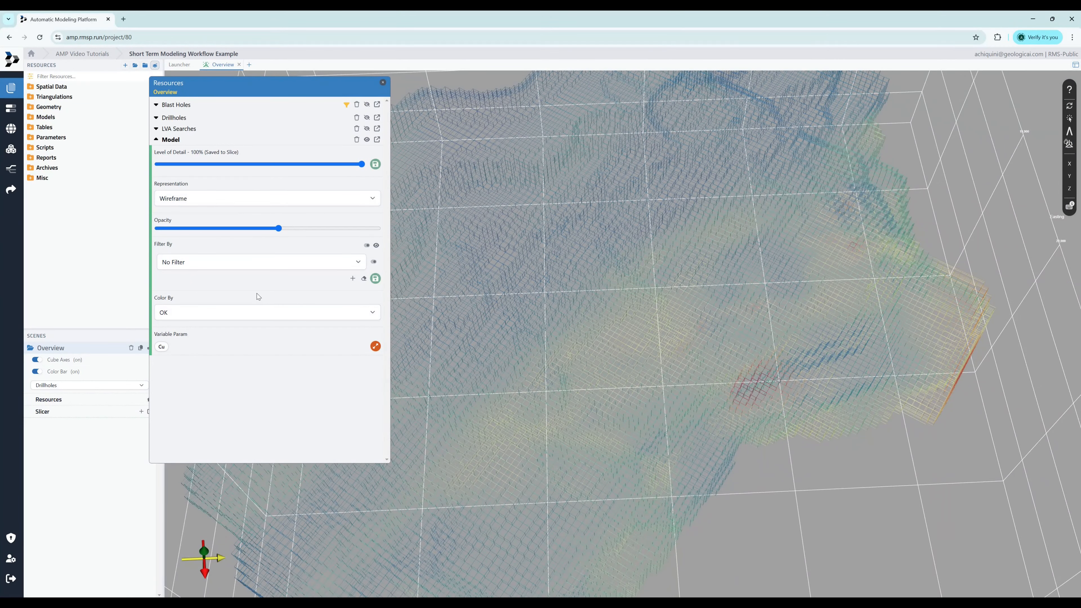
Raise the Model's opacity to about 80% and return its representation to Surface.
drag(279, 229, 333, 229)
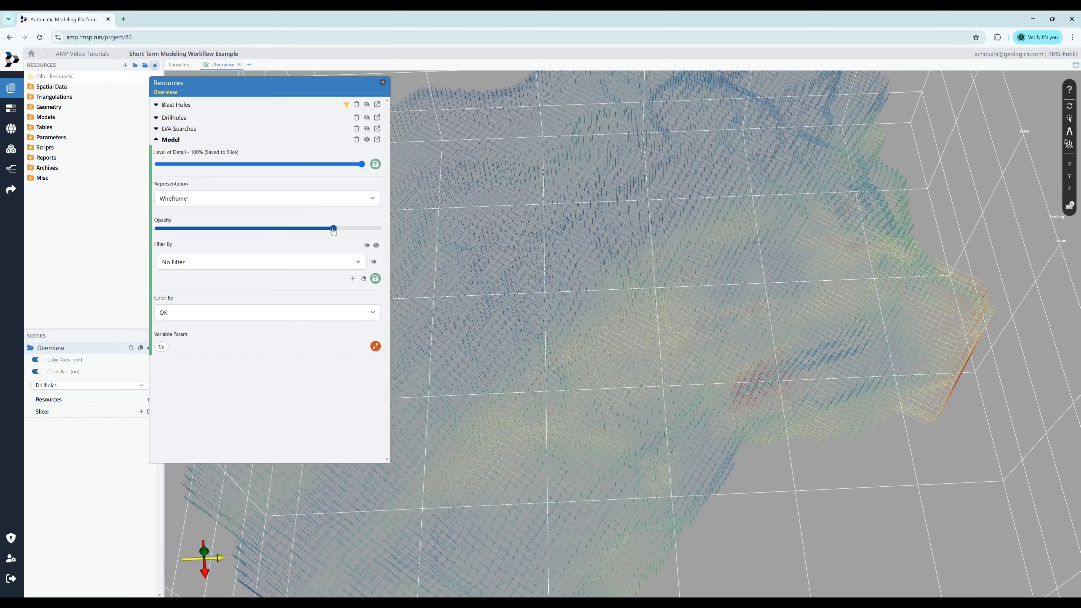
click(223, 199)
click(221, 210)
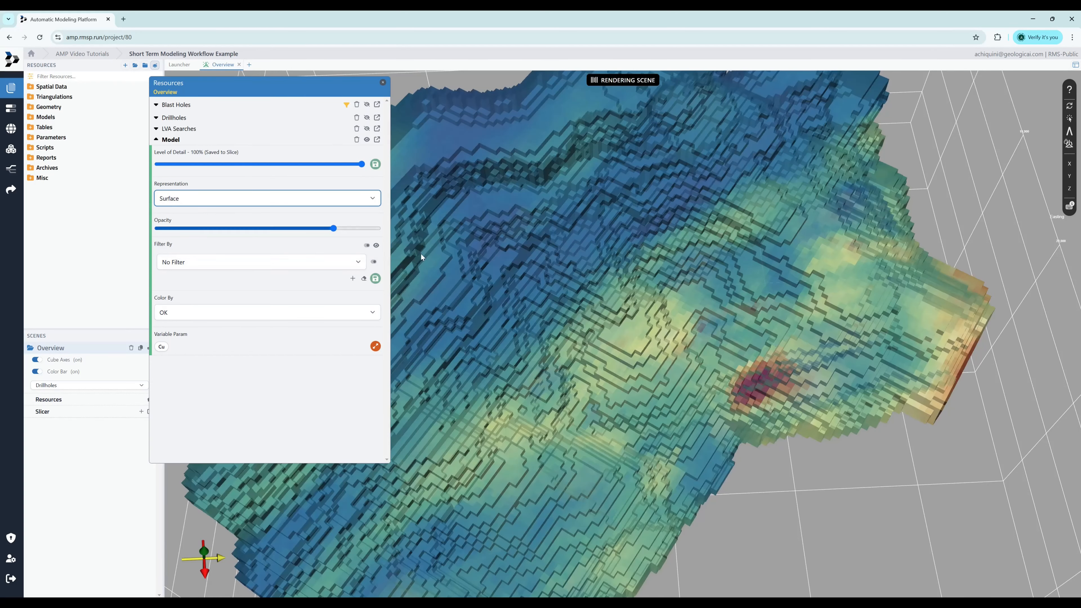
drag(605, 289, 619, 321)
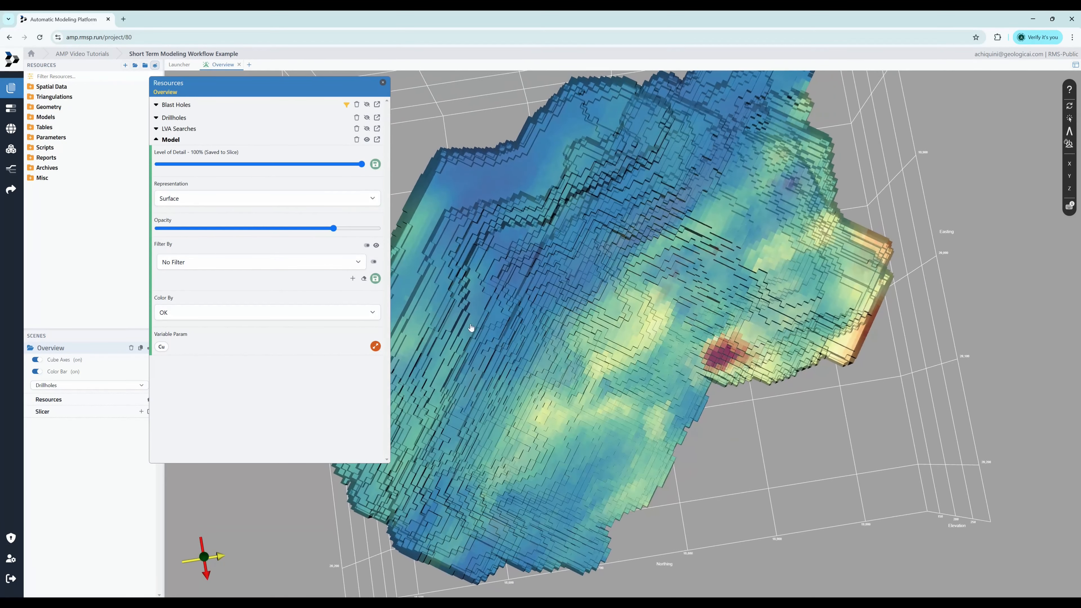
Filter the Model to blocks with an OK value >= 200.
click(319, 261)
click(233, 289)
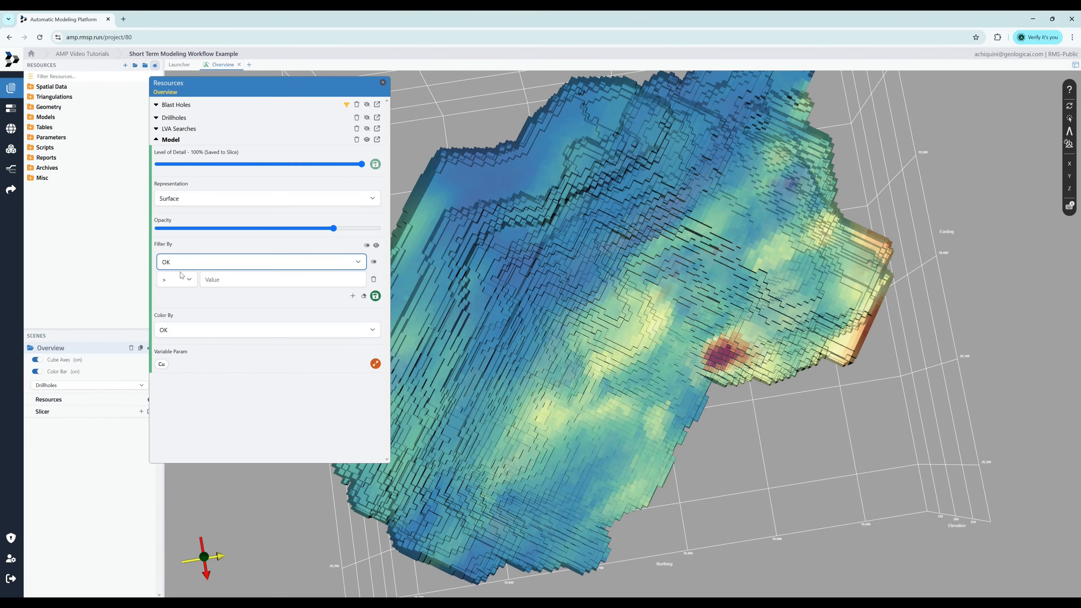
click(190, 281)
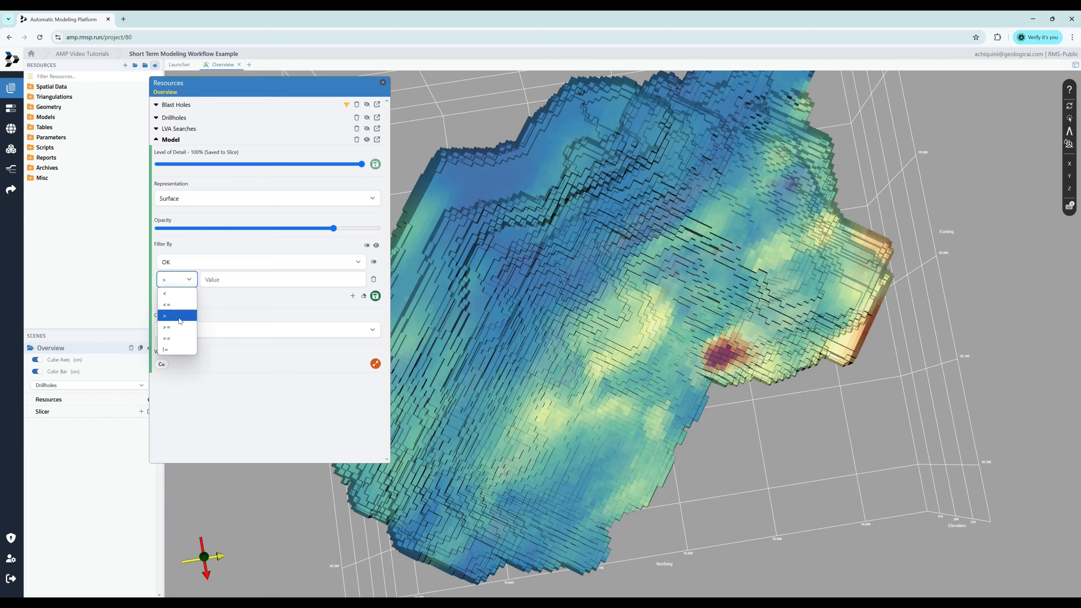
click(179, 326)
click(228, 279)
text(200)
key(Return)
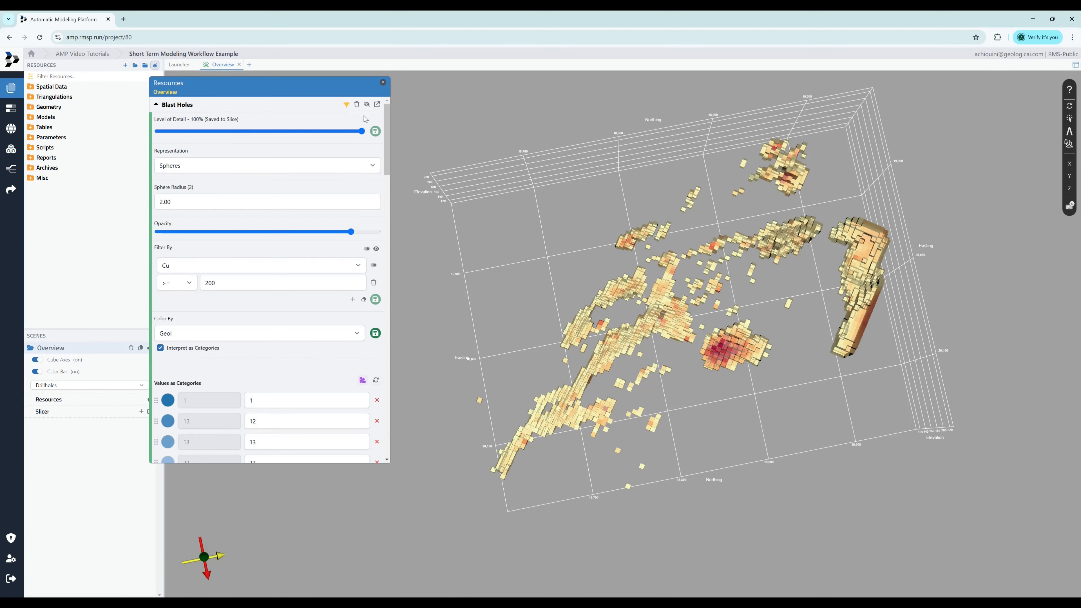
Show the Blast Holes together with the filtered Model, color them by Cu, save the coloring, and collapse their settings.
click(366, 105)
click(255, 332)
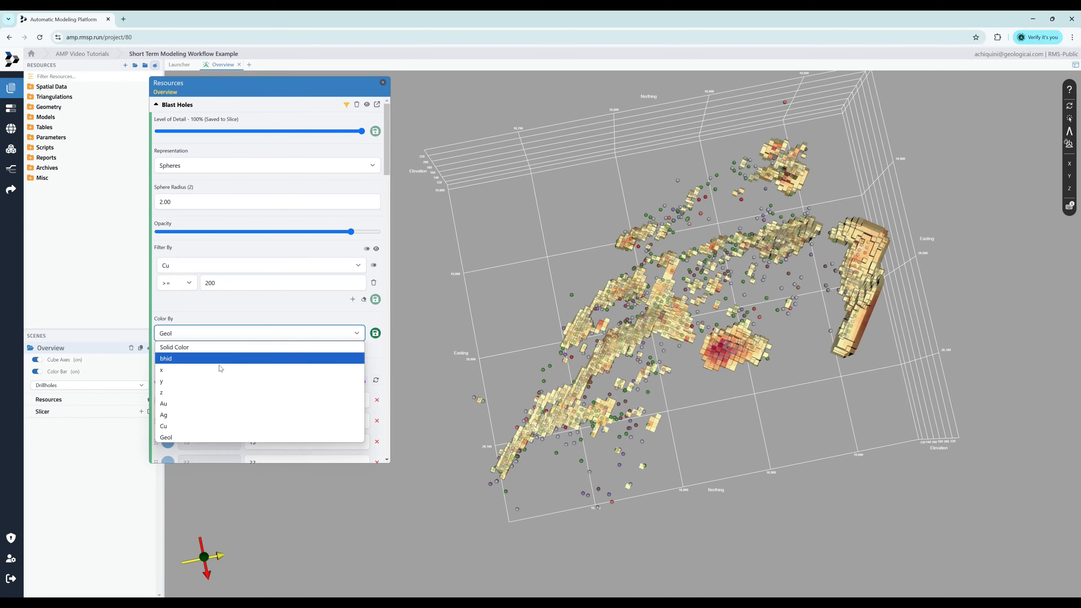
click(207, 430)
click(376, 336)
drag(736, 392, 625, 344)
scroll(779, 373, up, 5)
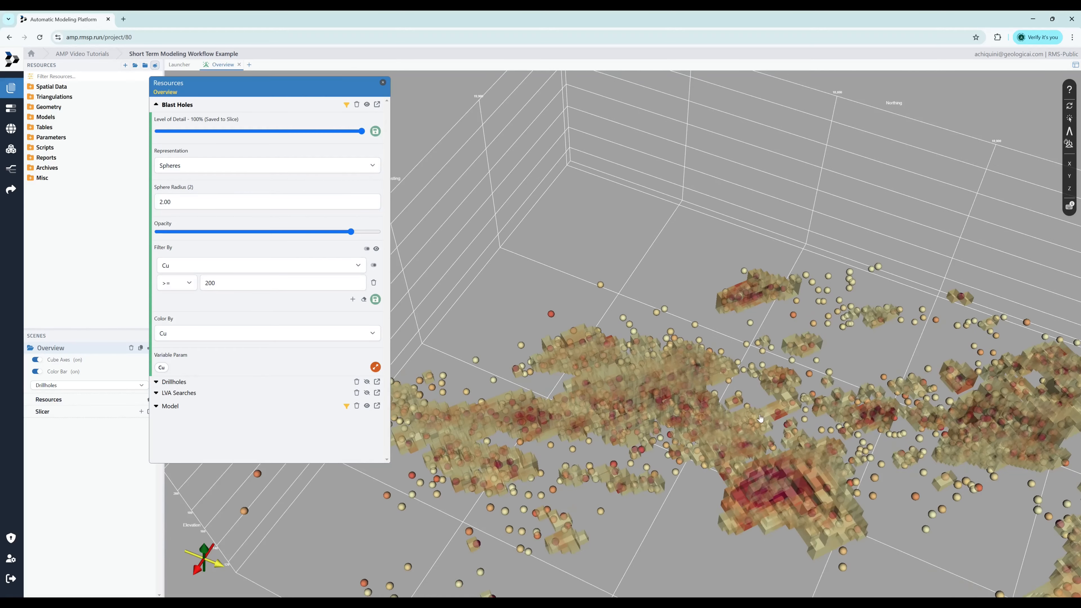
scroll(820, 410, up, 3)
drag(820, 410, 869, 427)
scroll(699, 364, down, 8)
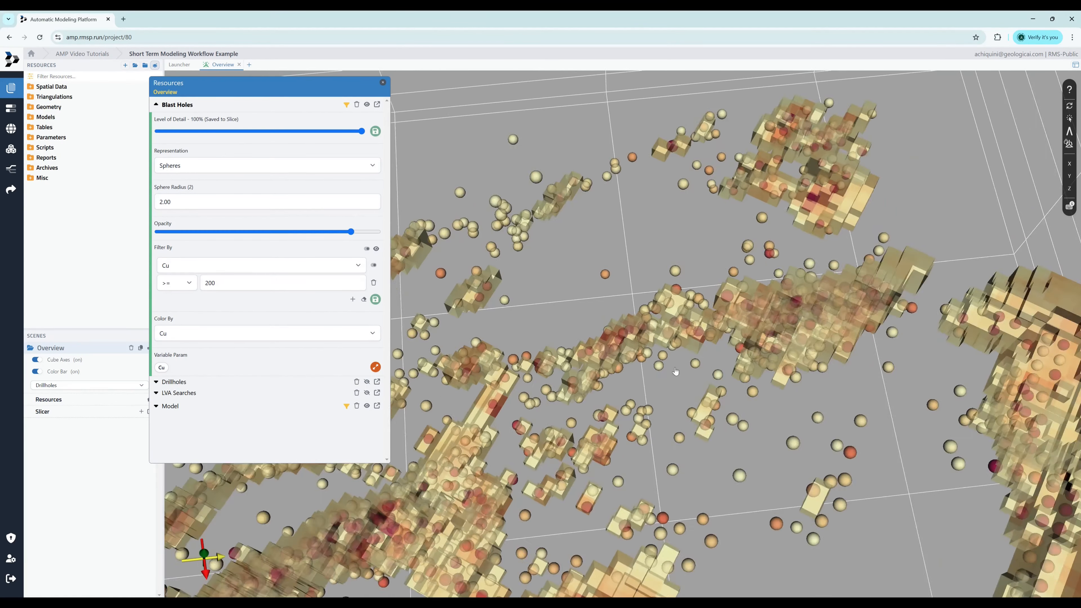
click(155, 105)
Show the LVA Searches with Surface representation and reduce their level of detail to 73%.
click(366, 128)
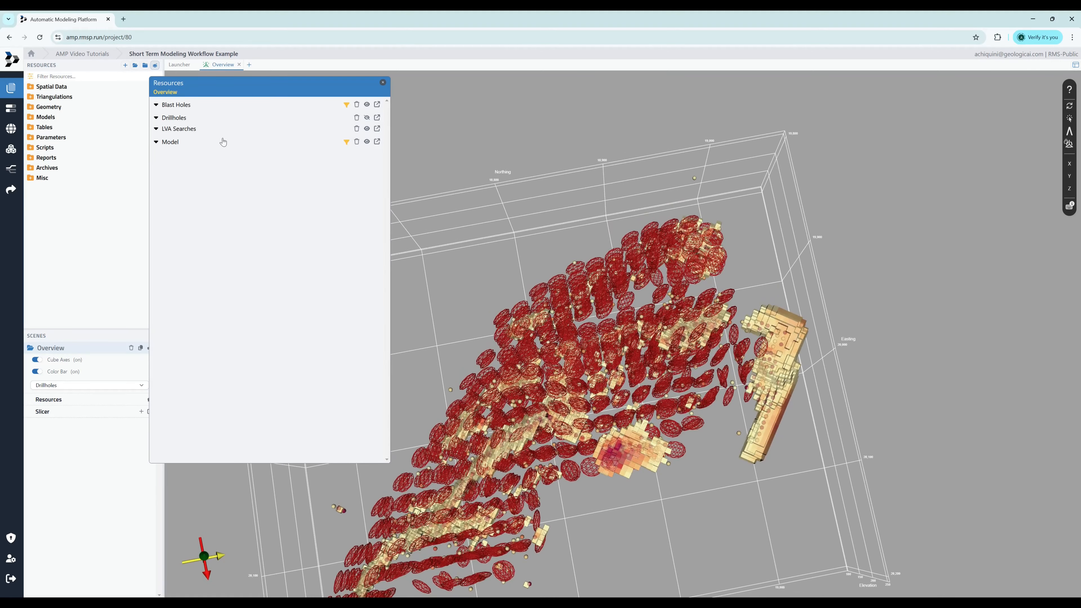
click(156, 128)
click(201, 188)
click(200, 203)
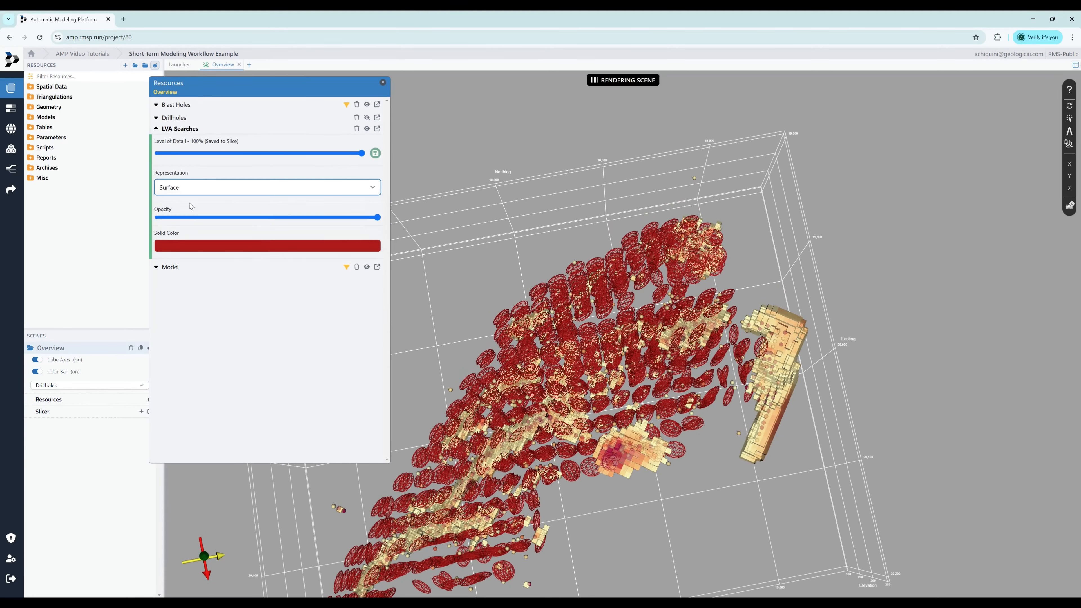
click(359, 154)
drag(359, 153, 306, 153)
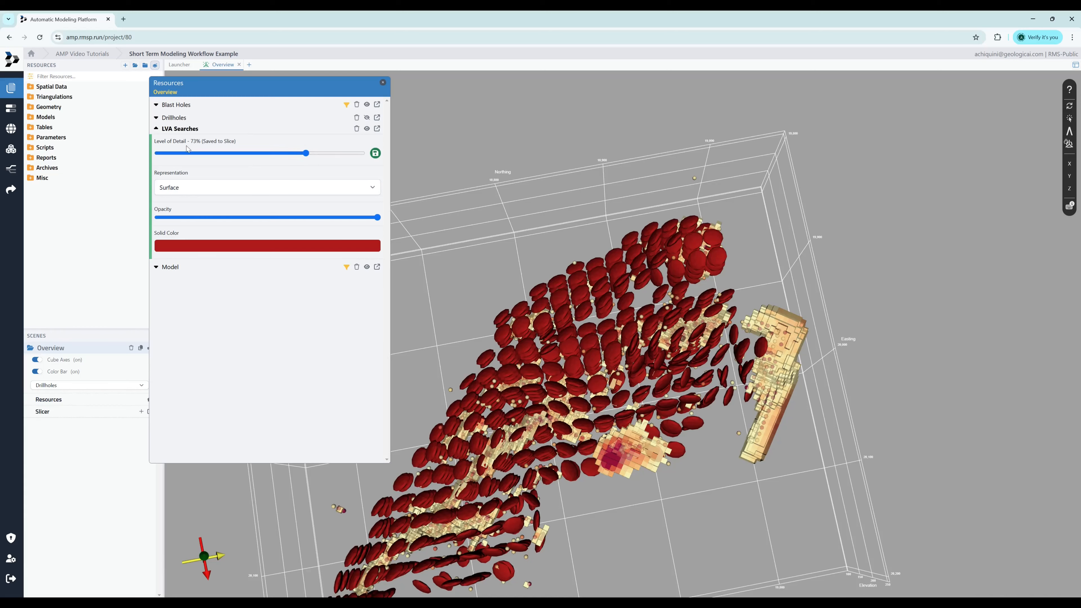
Reduce the level of detail of the LVA Searches to 59%, collapse their settings and check the warning beside their name.
click(156, 130)
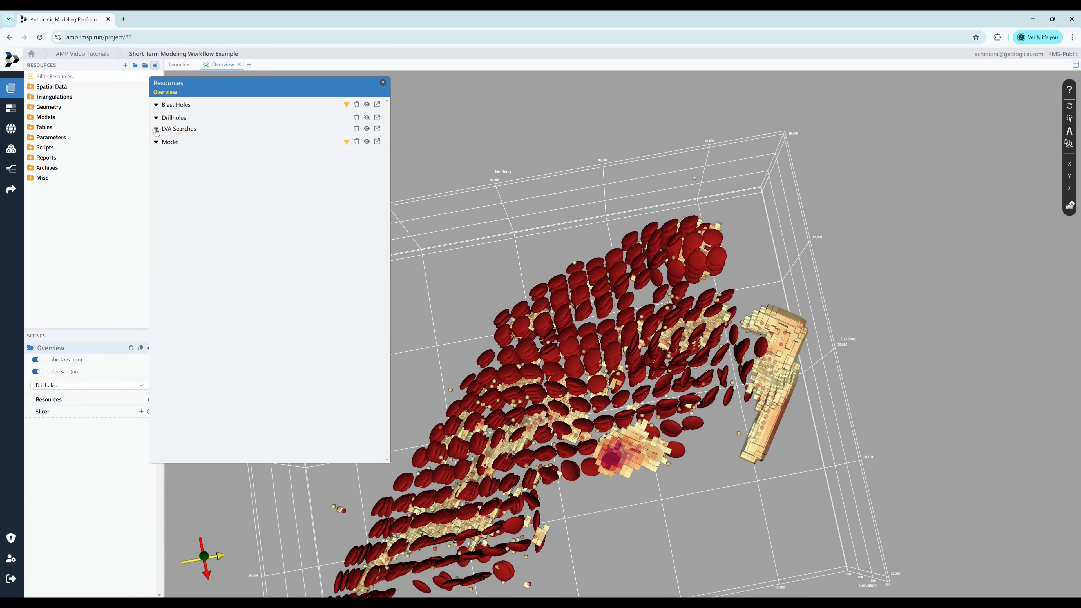
click(156, 130)
drag(365, 154, 277, 154)
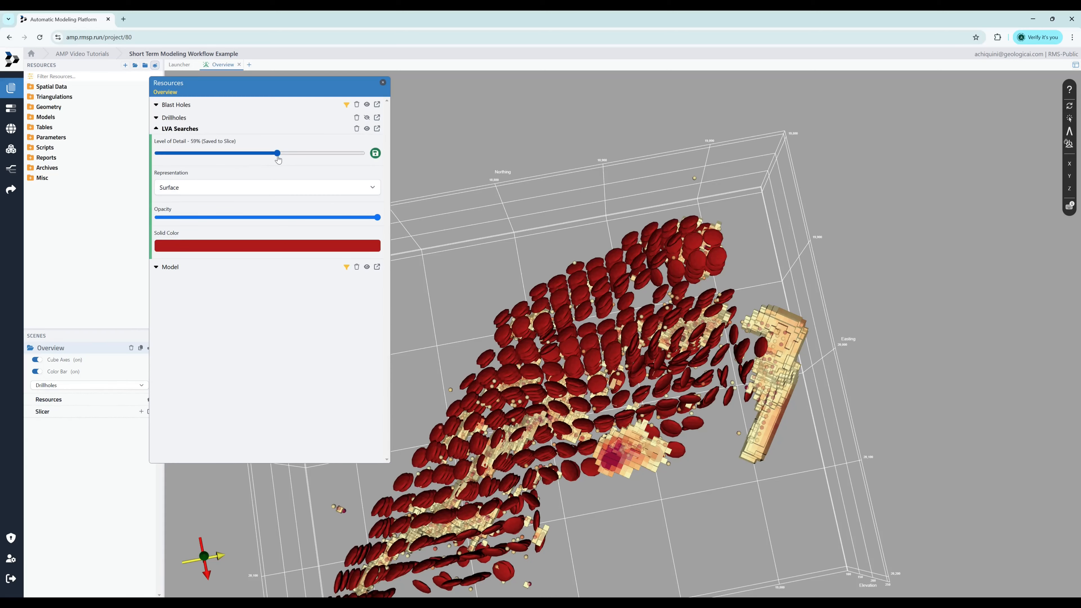
click(156, 129)
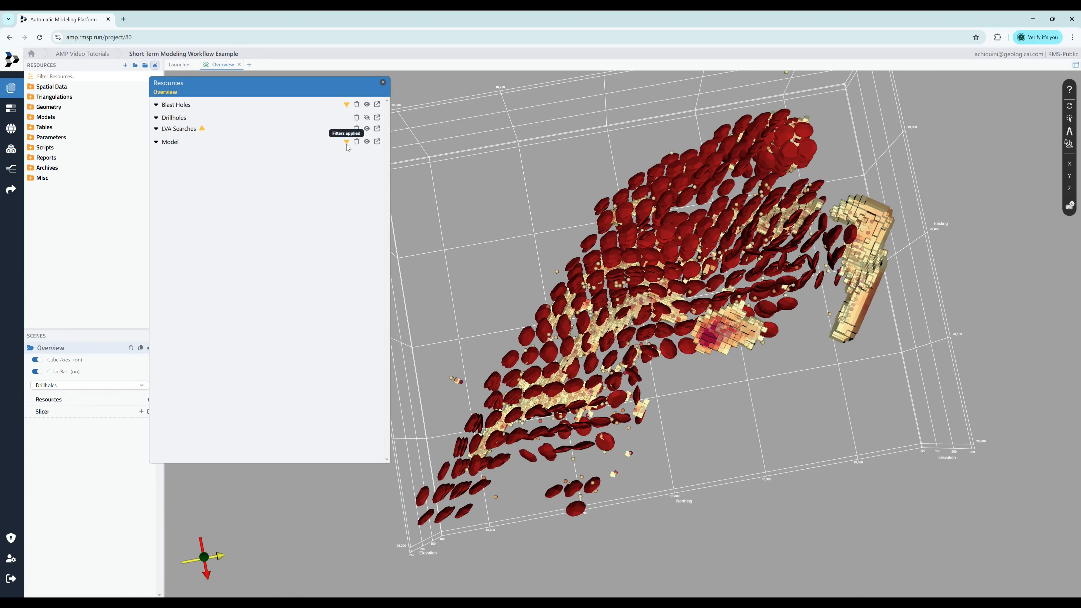
mouse_move(202, 131)
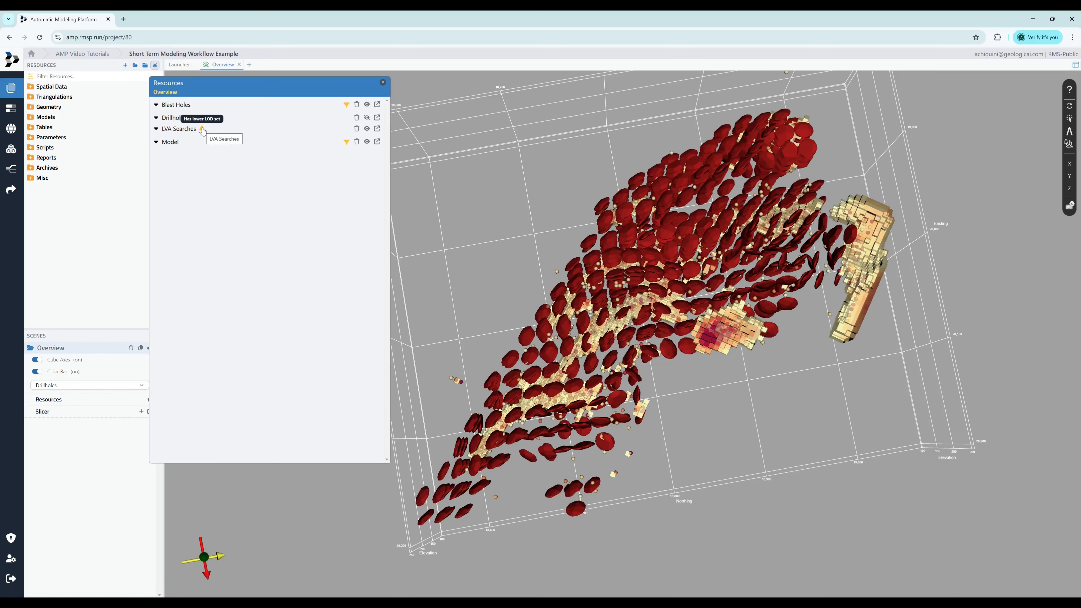
Set the level of detail of the LVA Searches to 100% and save it.
click(156, 130)
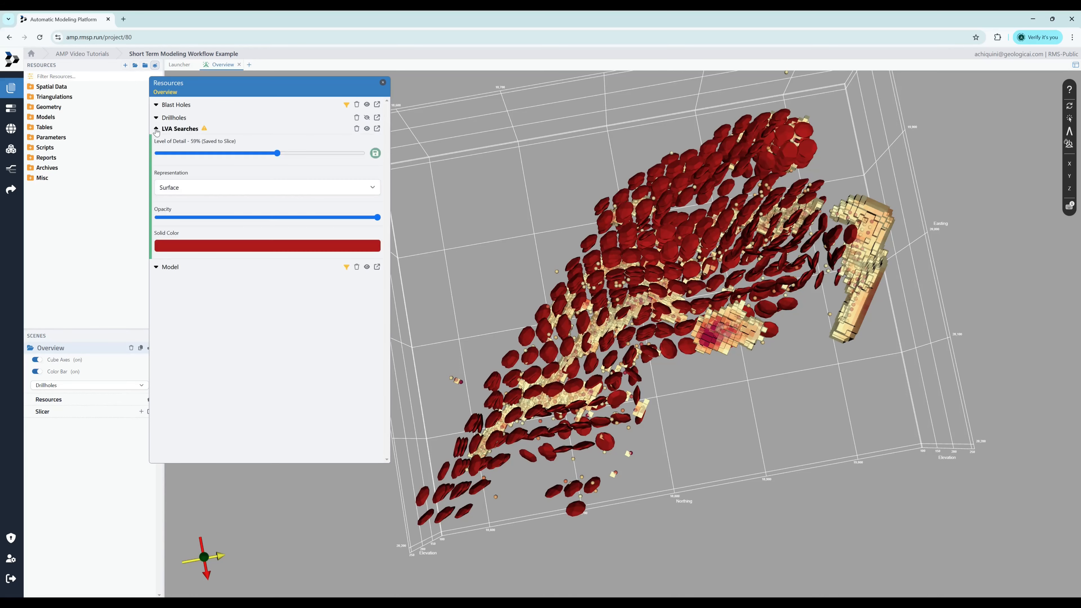
drag(277, 153, 362, 153)
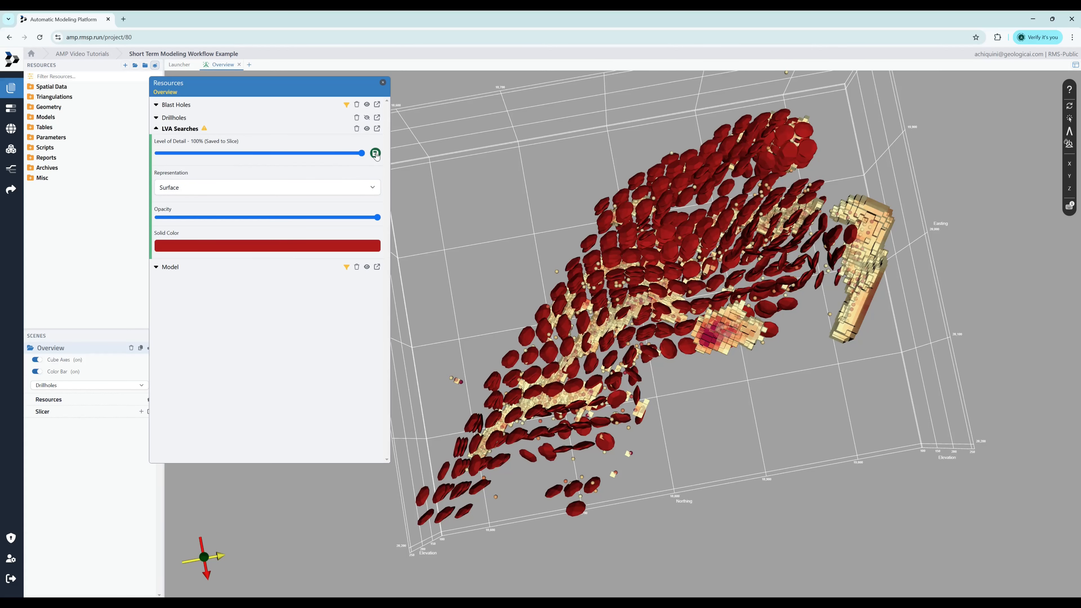
Remove the filters from the Blast Holes and the Model, save both changes and collapse their settings.
click(155, 106)
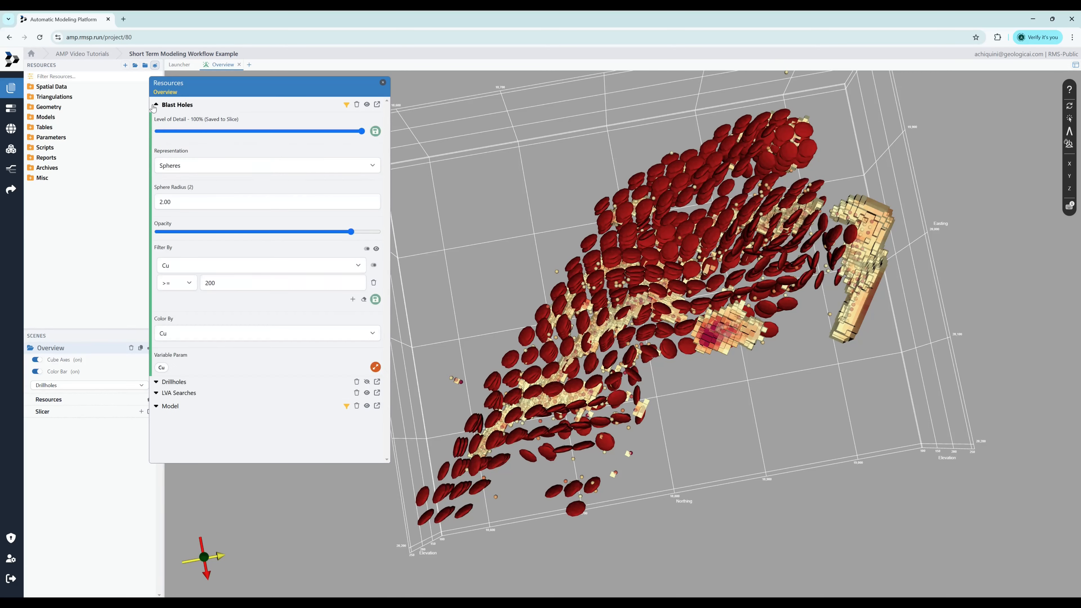
click(157, 103)
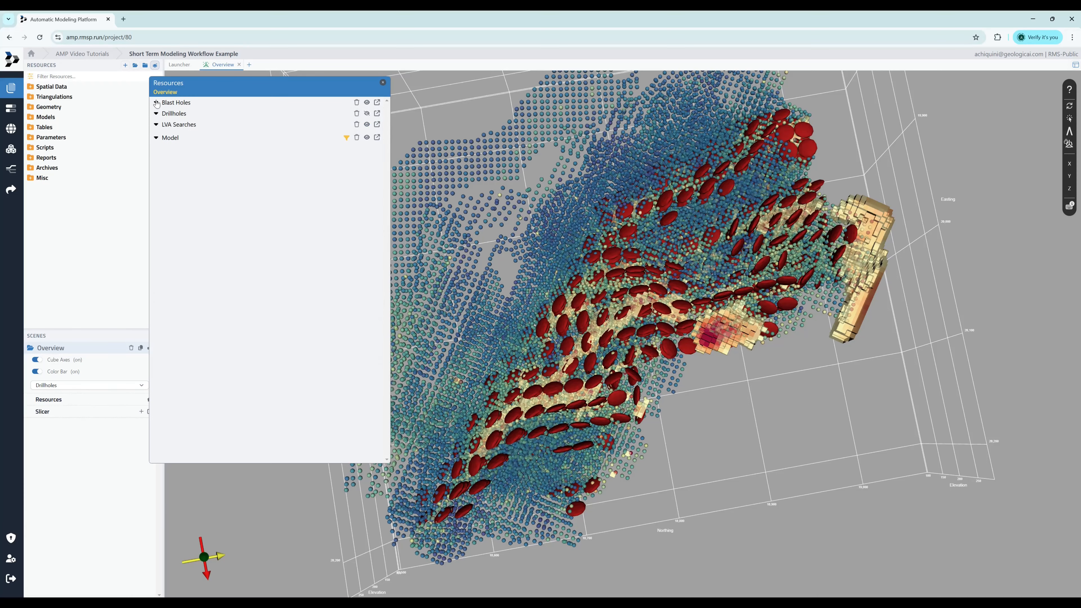
click(156, 137)
click(374, 279)
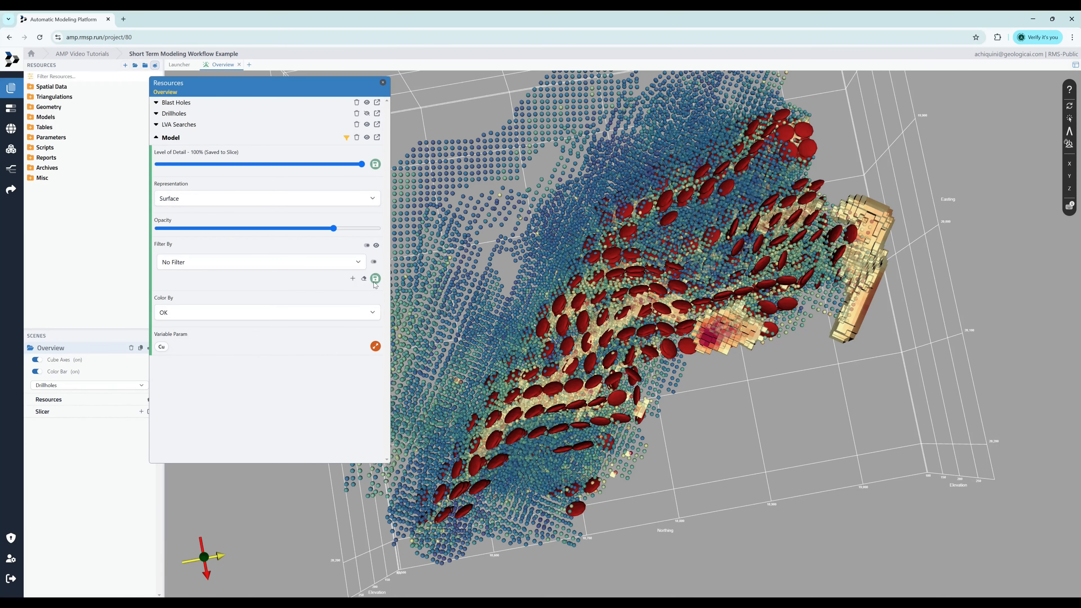
click(156, 135)
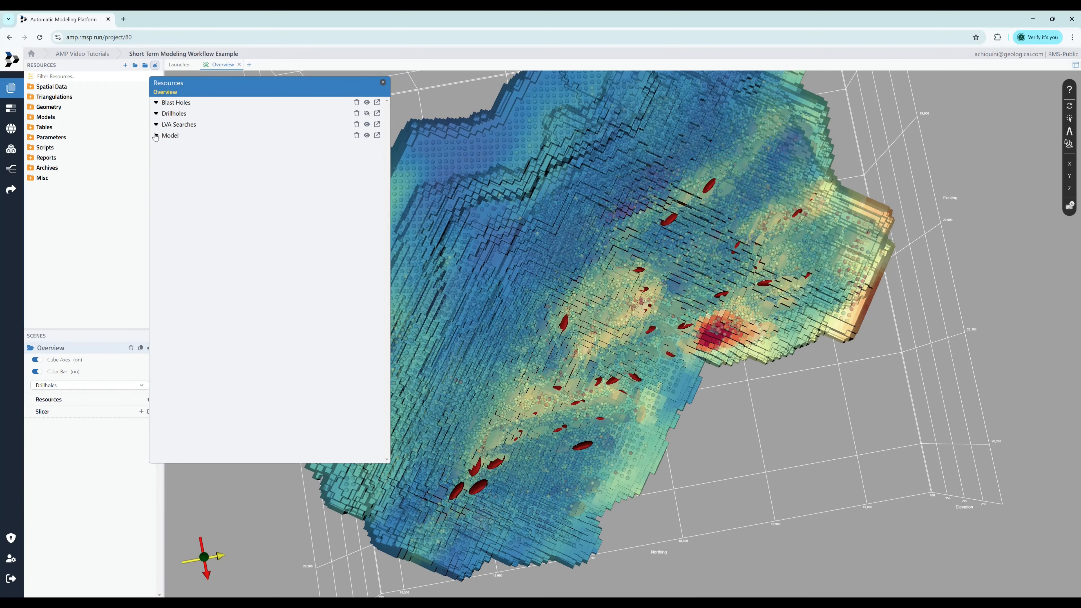
Hide the LVA Searches and close the floating Resources window.
click(366, 125)
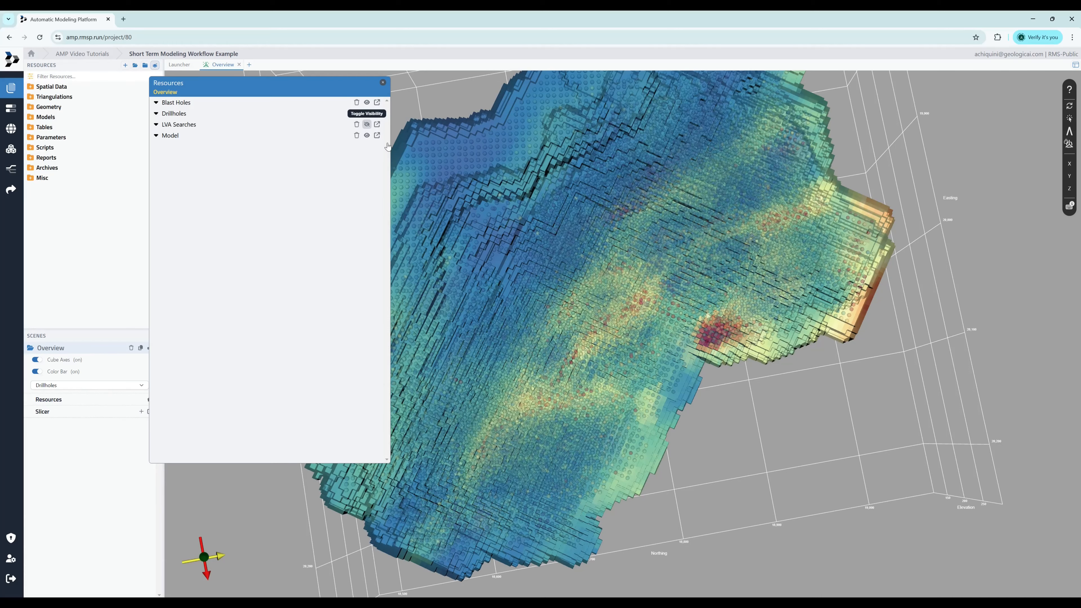
scroll(571, 310, down, 4)
drag(622, 275, 579, 283)
click(382, 83)
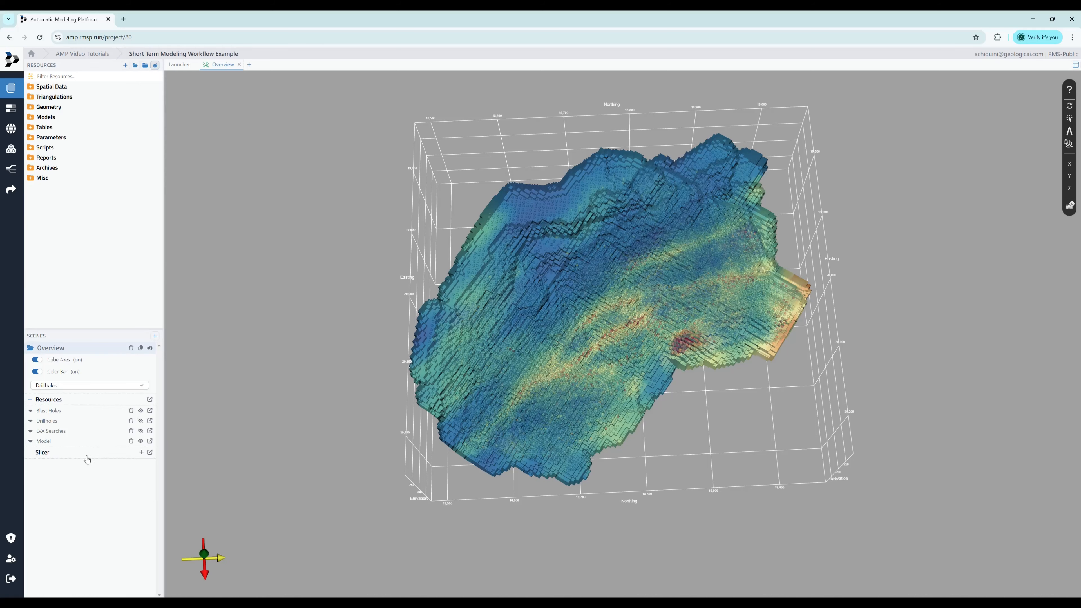
Add a slice to the scene oriented From Azimuth at 135, with a slicer move step of 10.
click(141, 452)
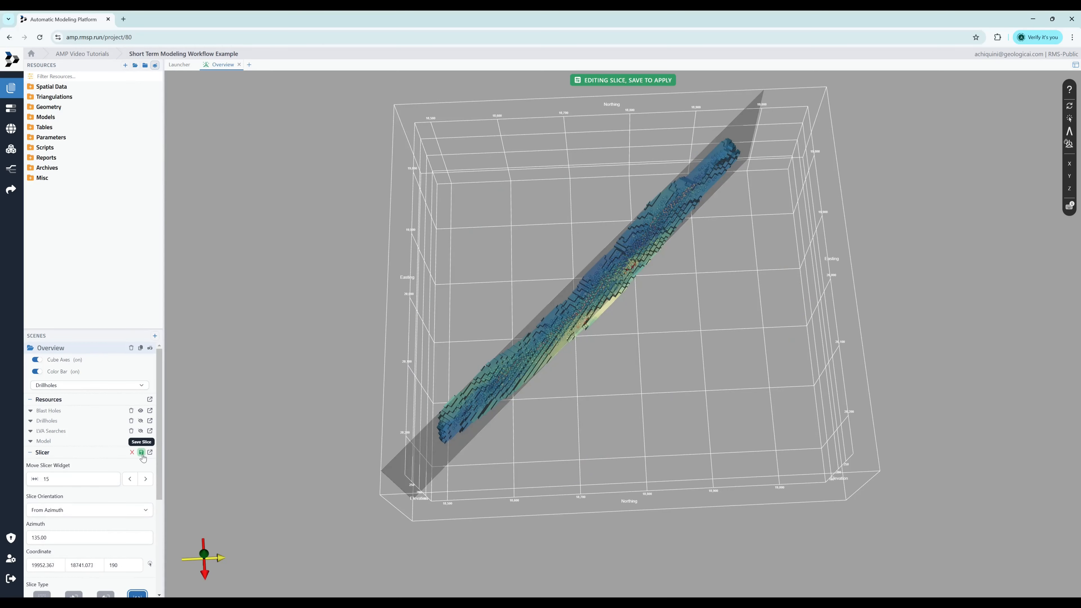
scroll(93, 426, down, 4)
scroll(75, 404, up, 2)
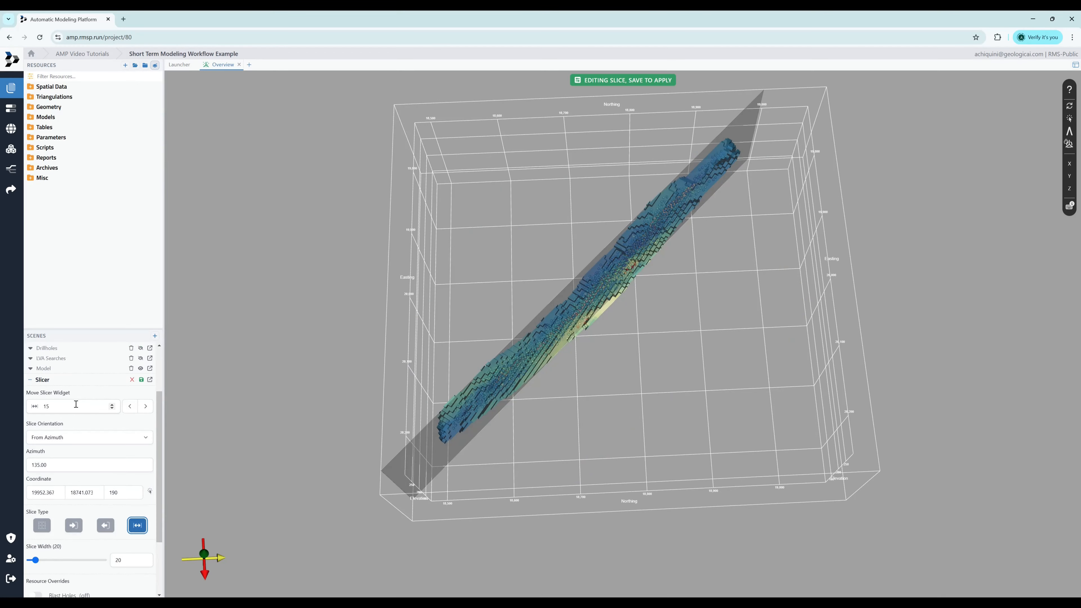
click(74, 438)
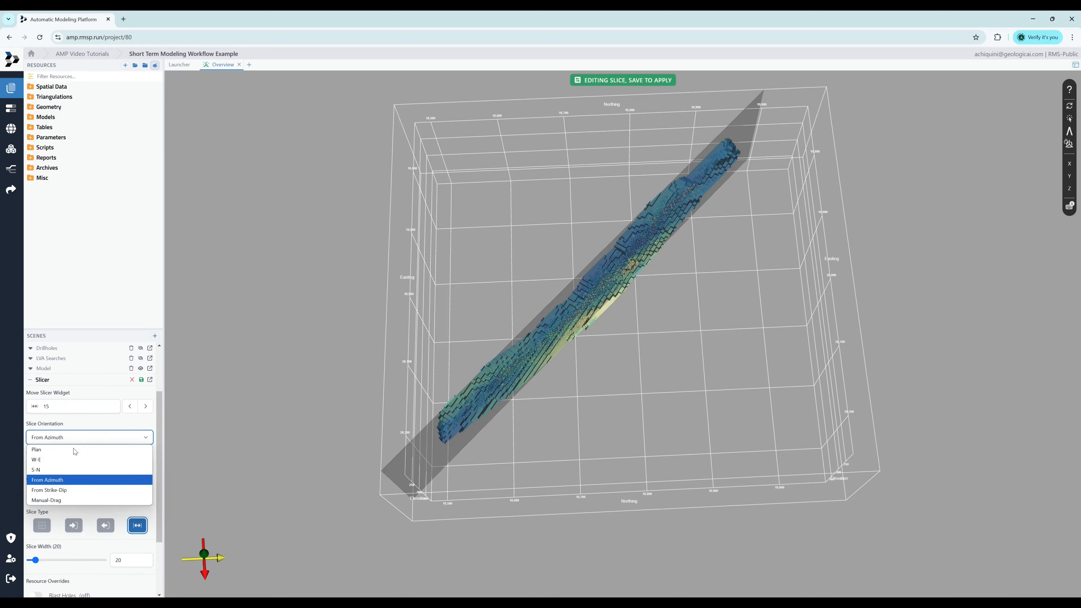
click(72, 481)
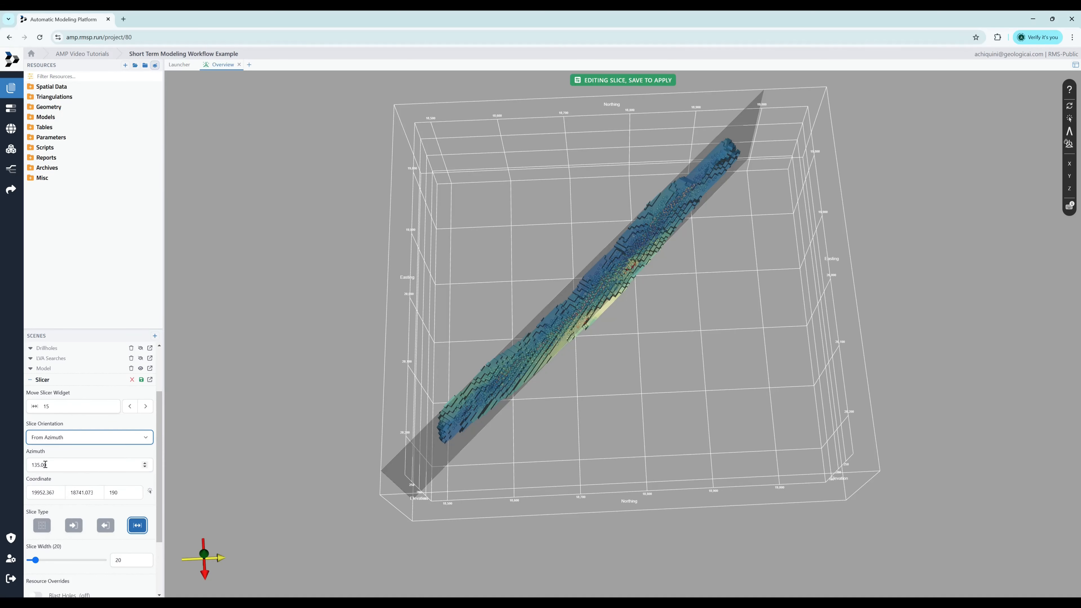
double_click(53, 465)
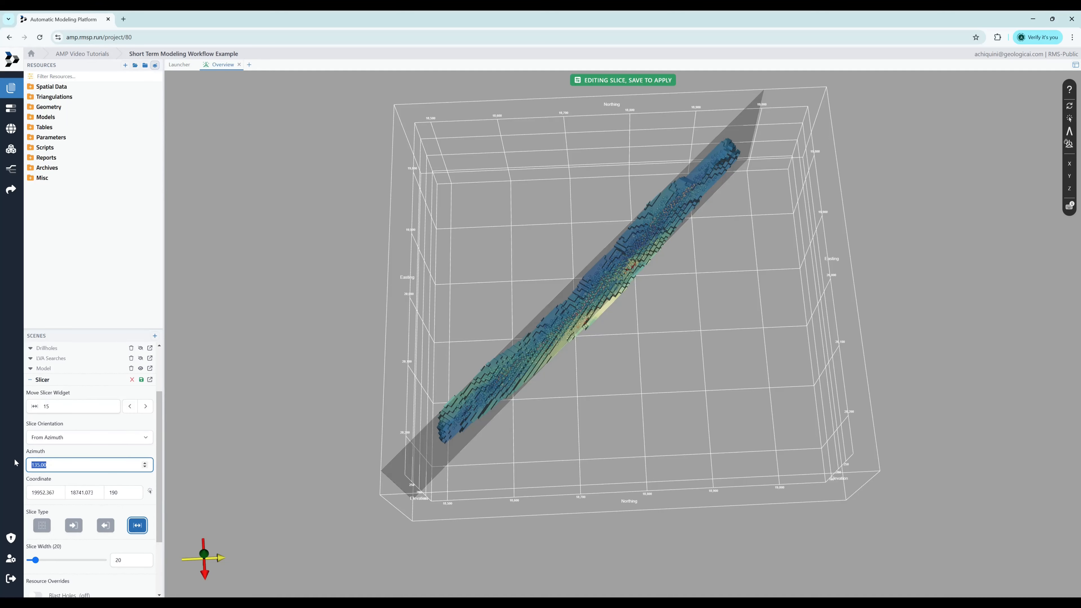
text(135)
click(52, 406)
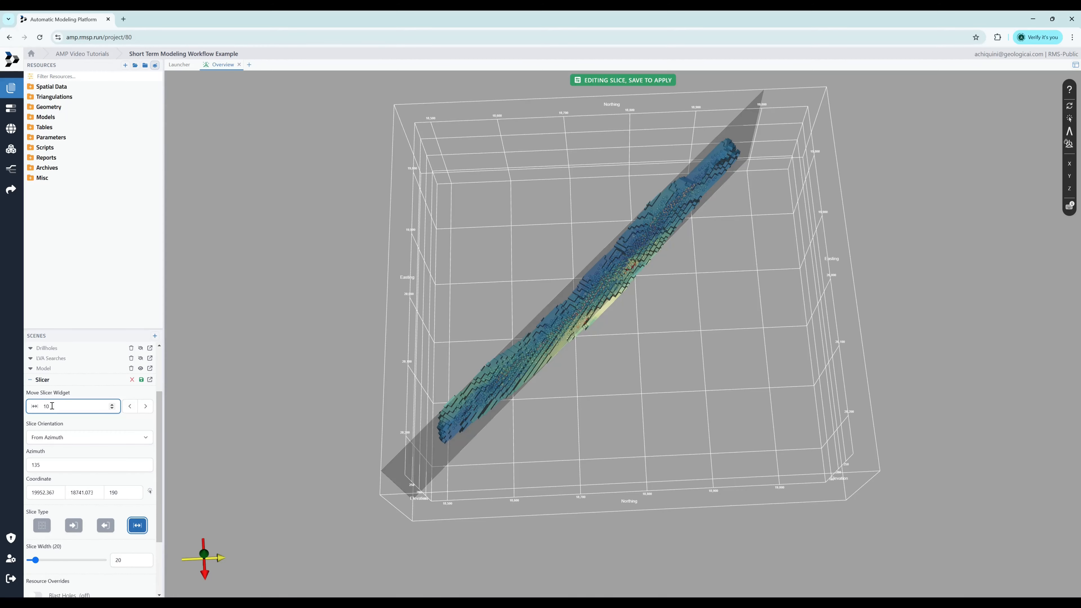
Widen the thick slice to 74 and set its width back to 20.
scroll(53, 408, down, 2)
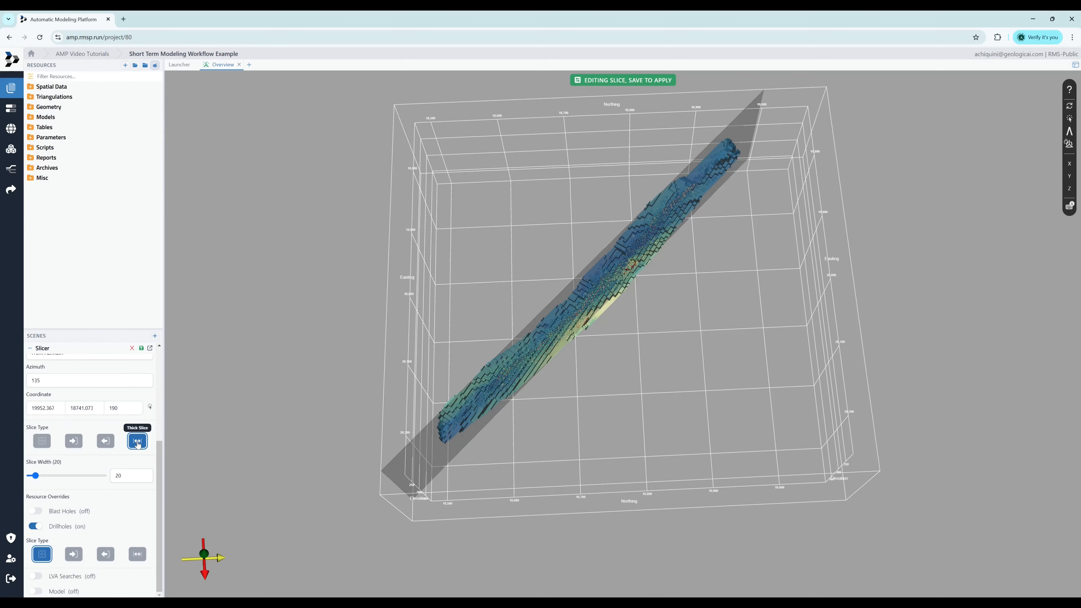
drag(655, 434, 572, 357)
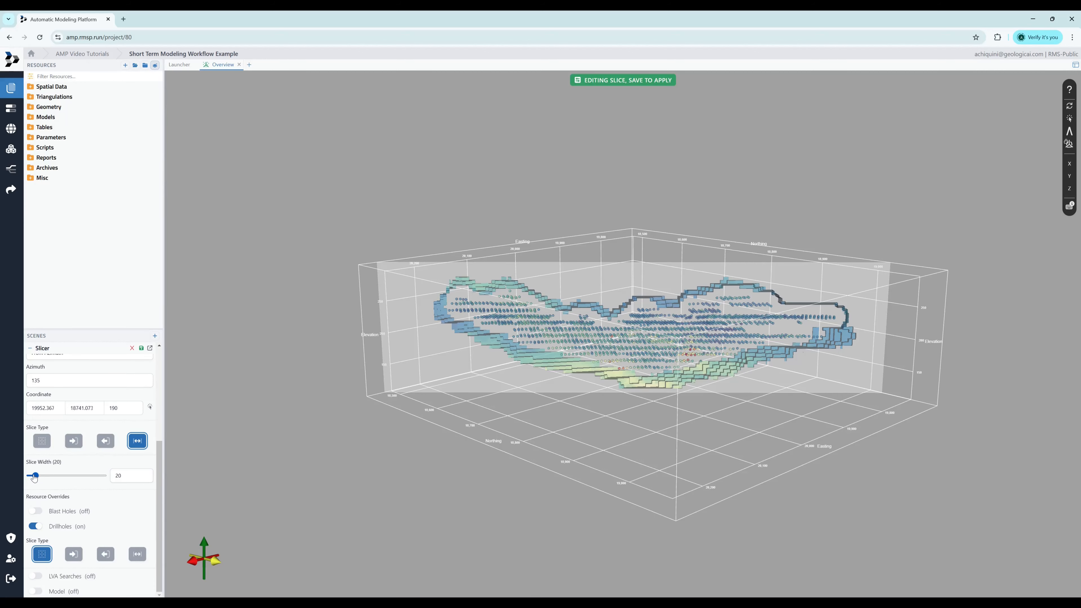
mouse_move(34, 476)
mouse_down()
mouse_move(66, 476)
mouse_move(52, 476)
mouse_up()
double_click(117, 475)
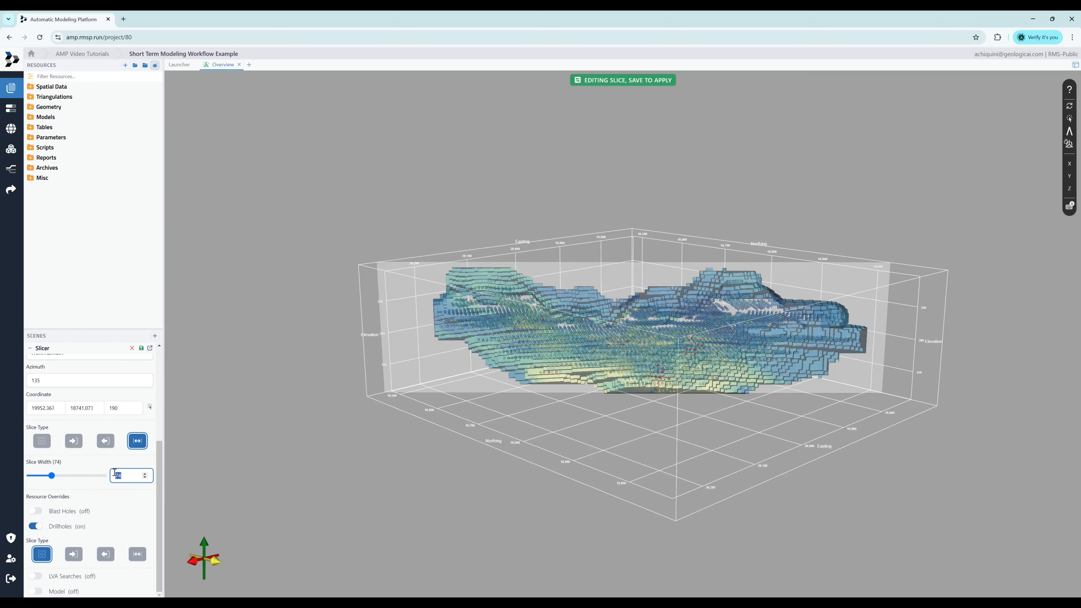
text(20)
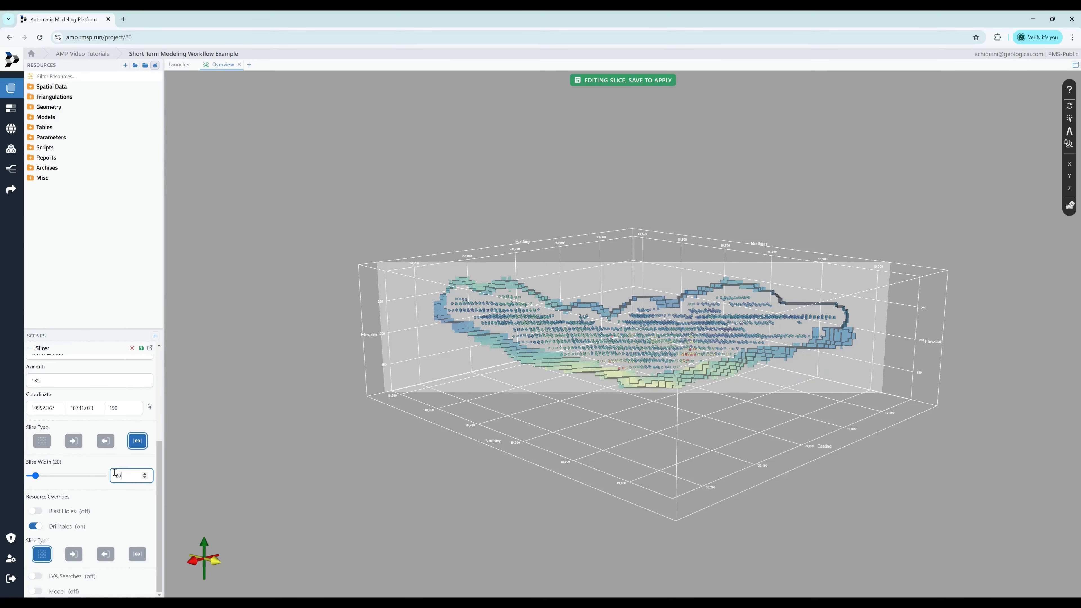
Switch the slicer's Drillholes resource override off and on again, keeping the Drillholes unsliced.
click(39, 528)
click(39, 528)
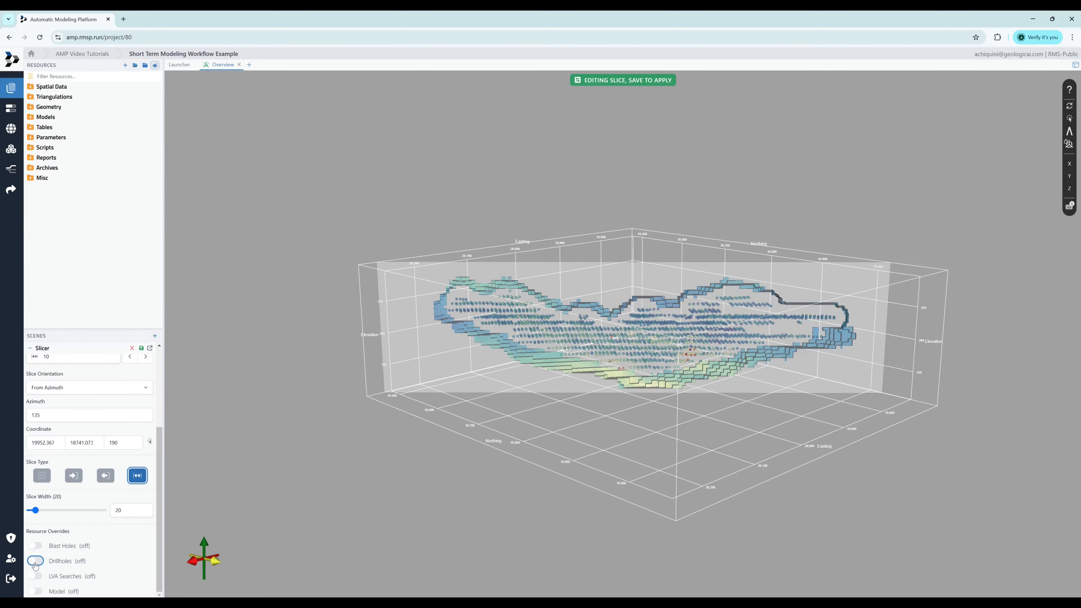
click(39, 561)
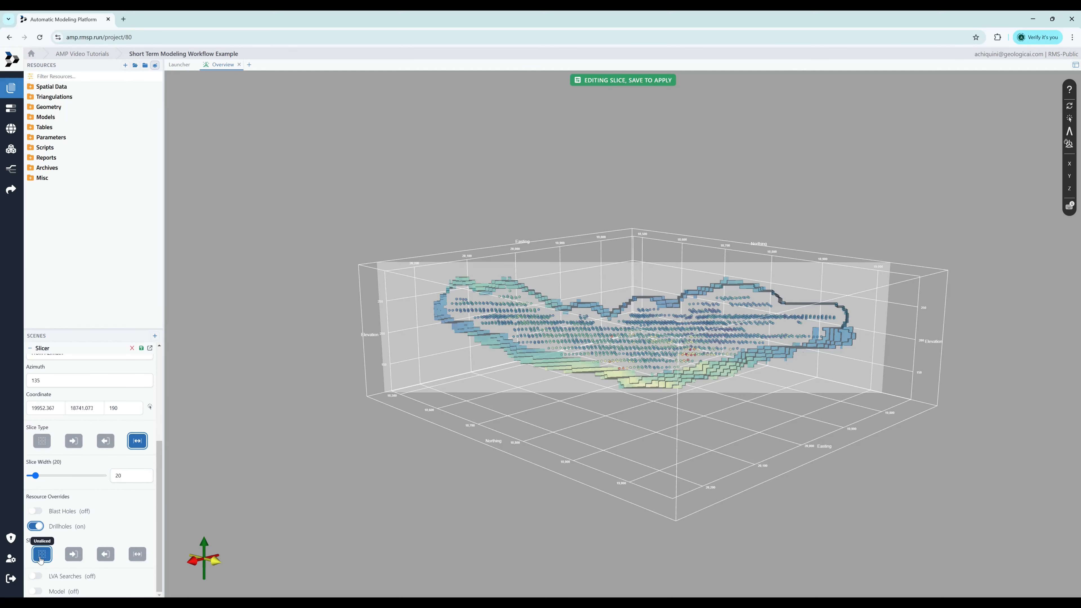
Save the azimuth slice and show the unsliced Drillholes together with the sliced Model.
scroll(41, 558, up, 2)
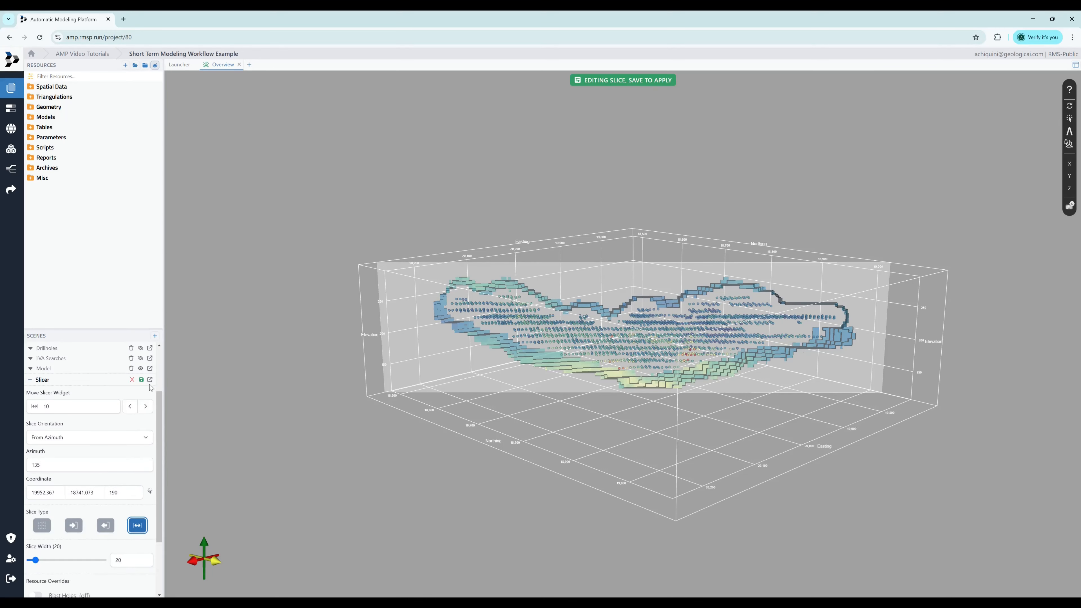
click(141, 380)
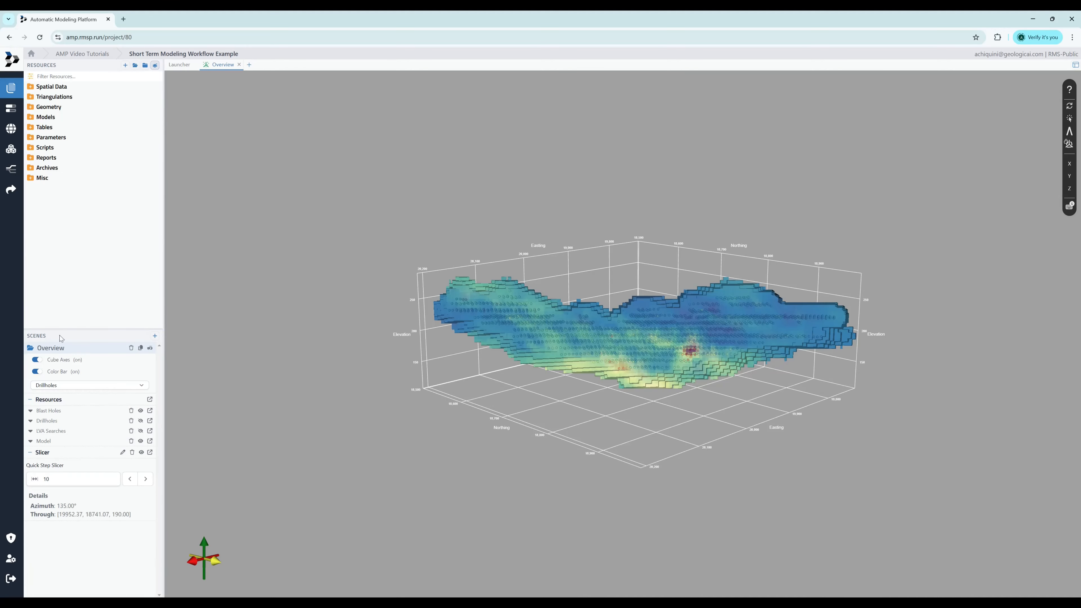
drag(609, 334, 533, 309)
drag(626, 309, 654, 382)
click(141, 421)
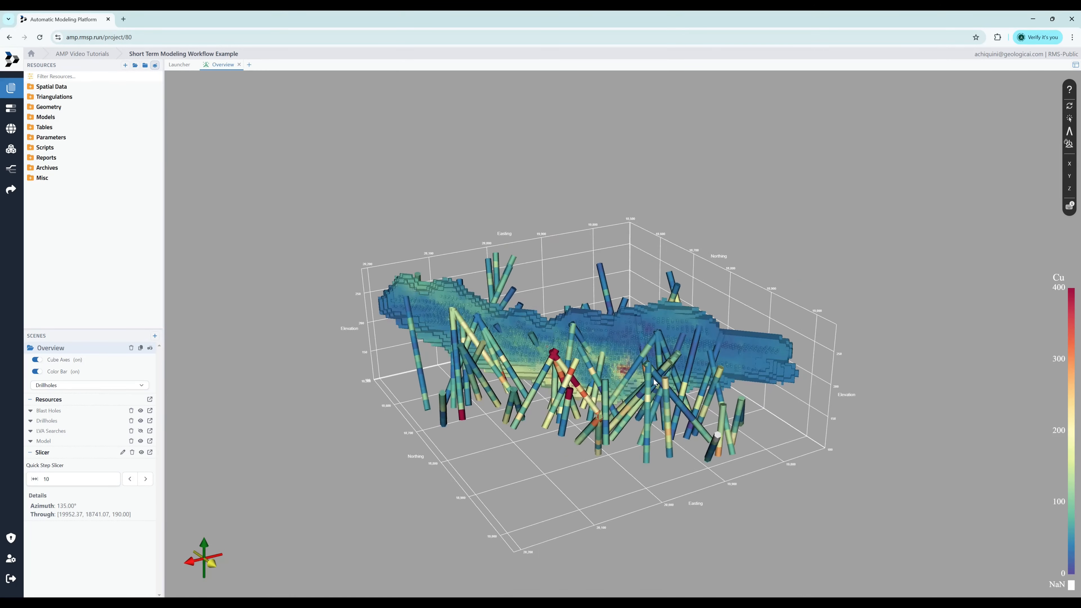
Step the slice to the front and back through the Model in increments of 10 to inspect successive sections.
click(145, 479)
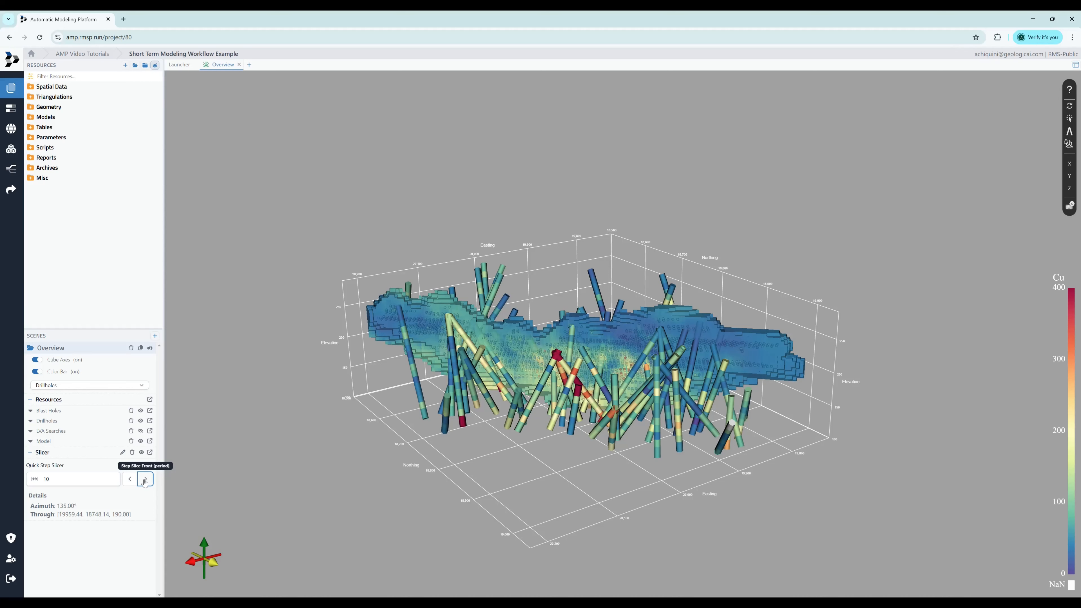
click(145, 481)
click(130, 482)
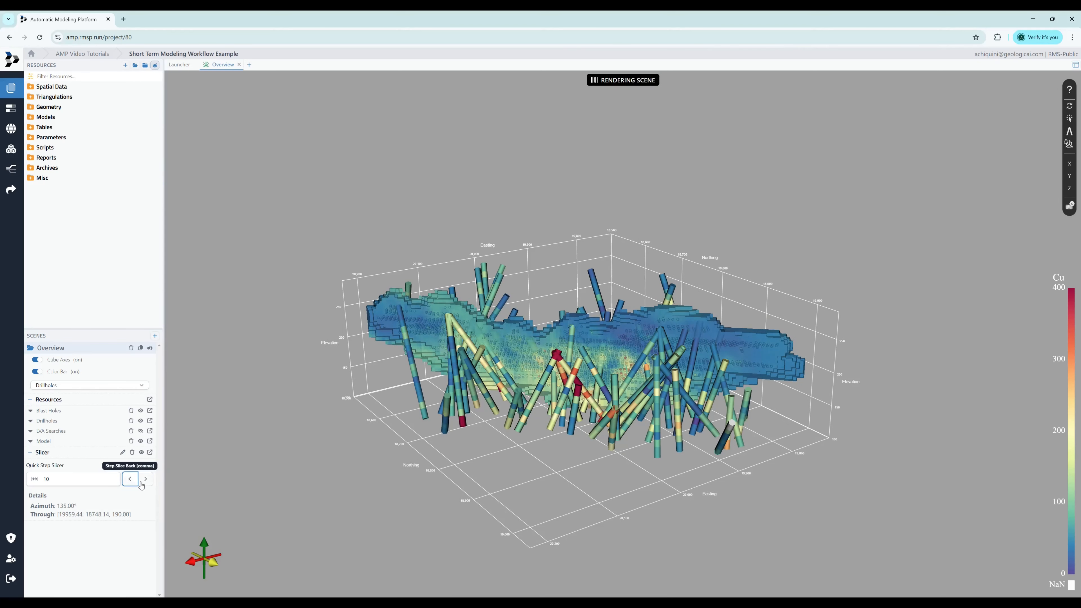
click(132, 482)
click(133, 482)
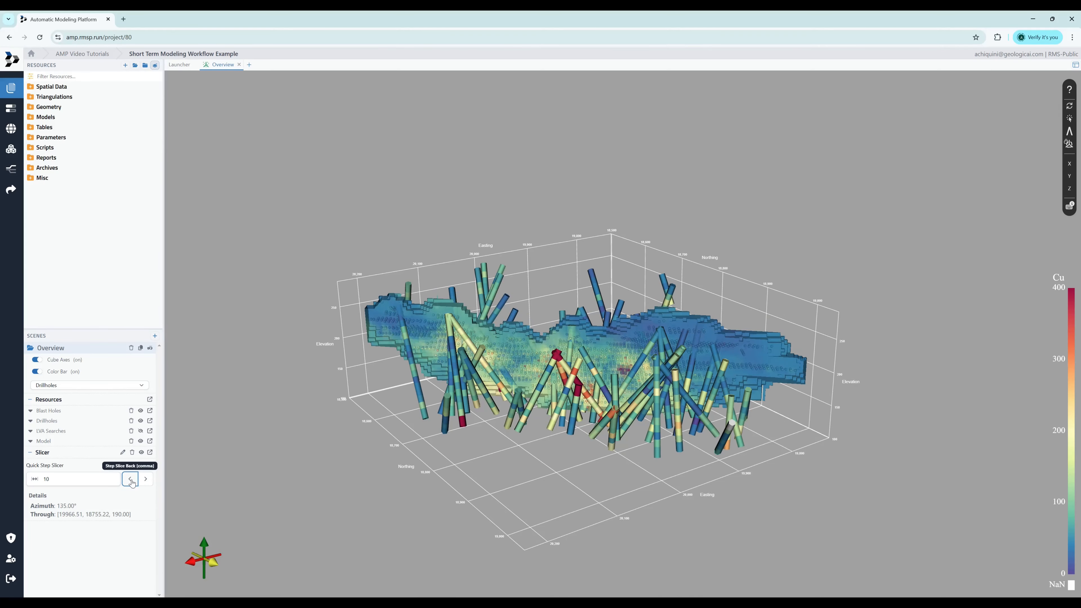
click(133, 482)
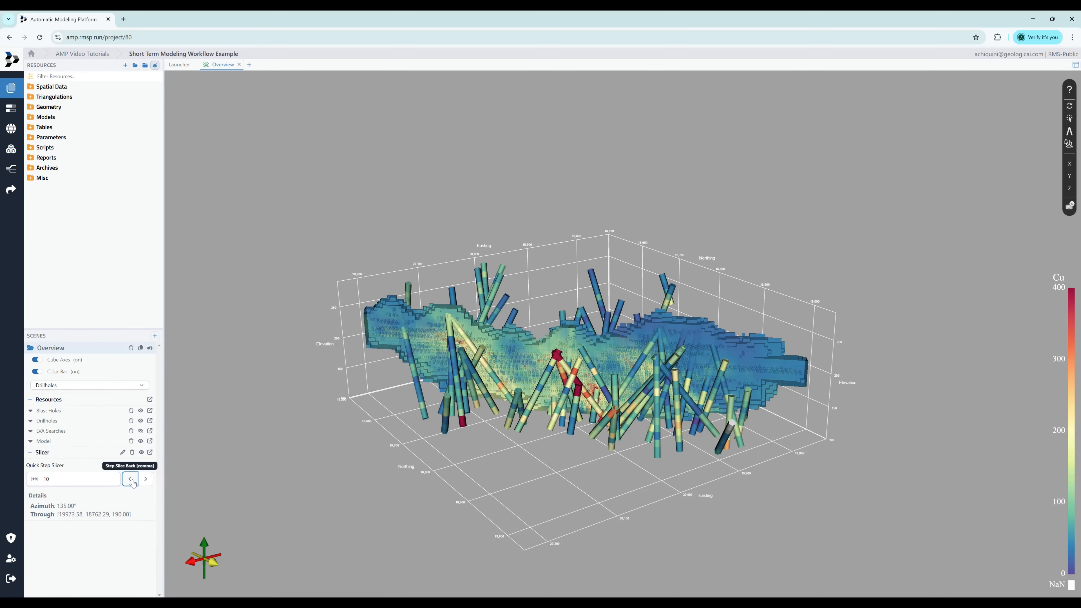
Edit the slice to use the Plan orientation at elevation 190 and save it.
click(122, 452)
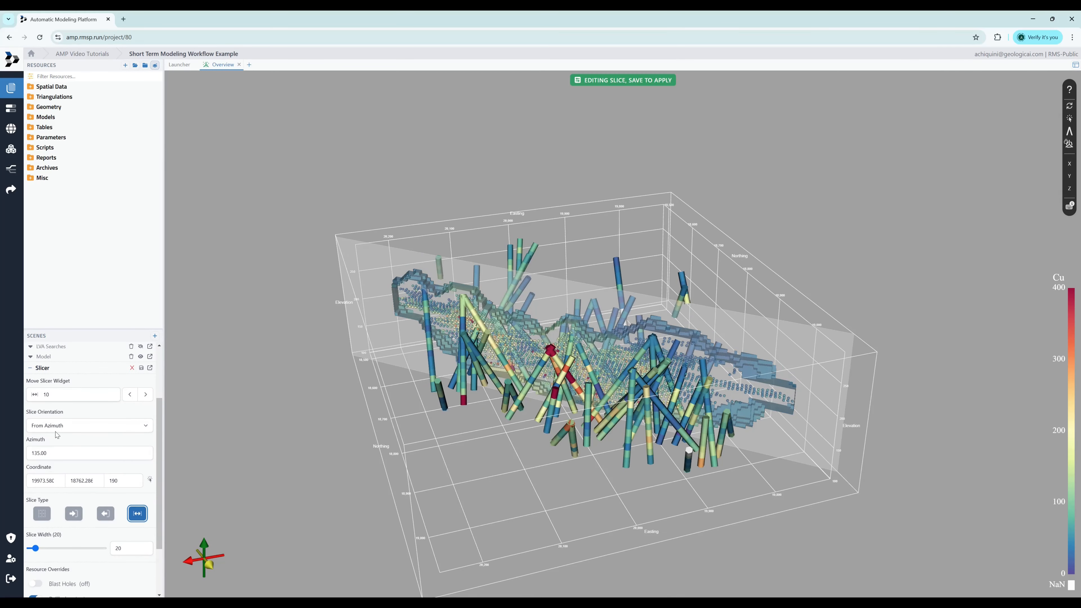
scroll(59, 433, down, 1)
click(70, 385)
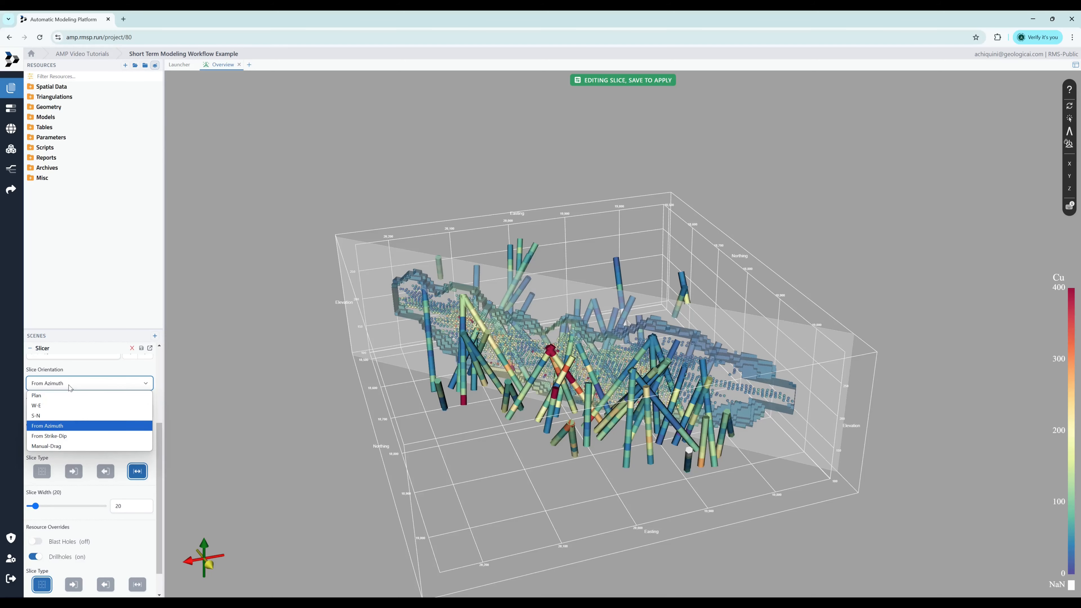
click(38, 395)
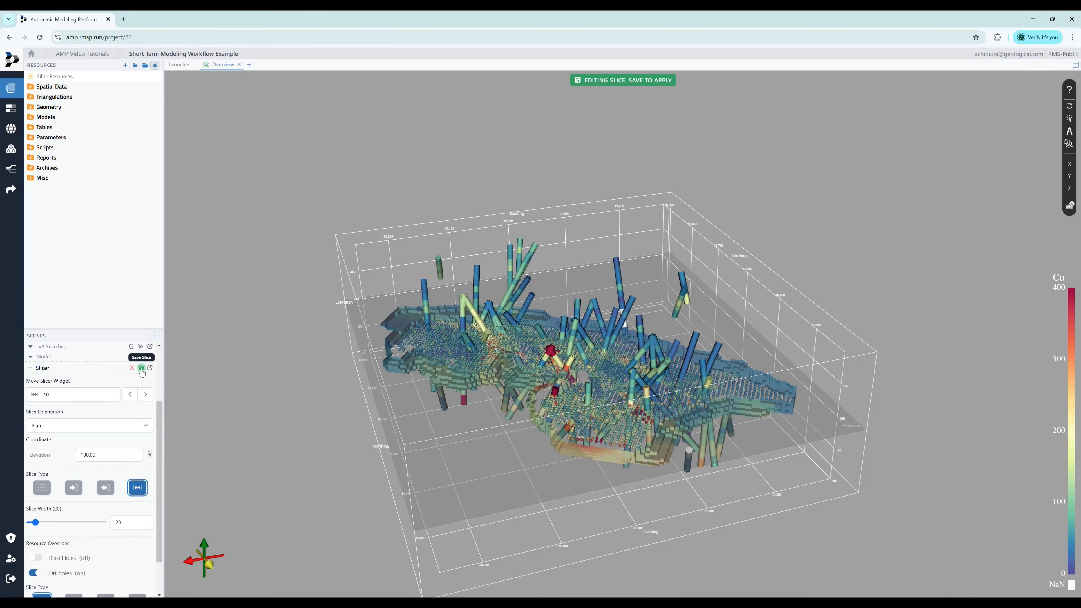
click(141, 369)
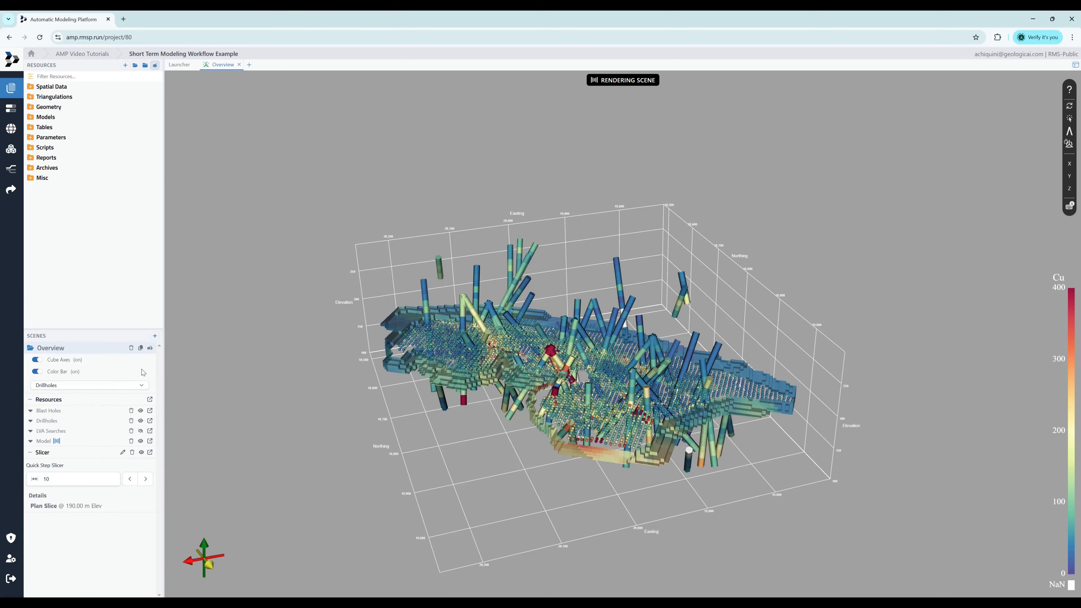
Hide the Drillholes and view the whole plan slice from directly above along the Z axis.
click(139, 420)
drag(553, 334, 626, 399)
key(z)
scroll(638, 392, up, 4)
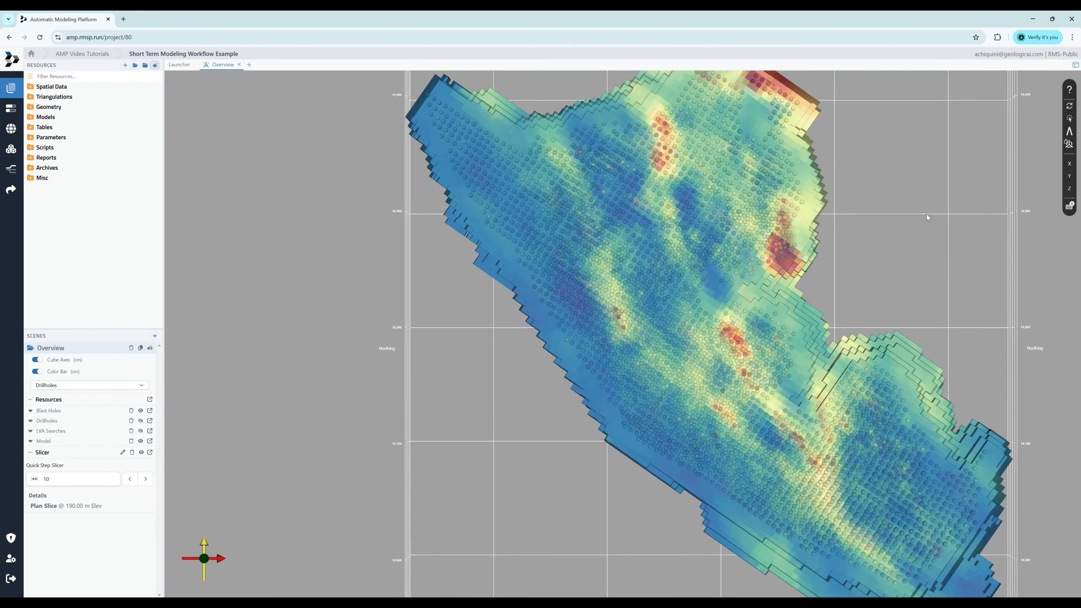
scroll(802, 307, down, 5)
middle_drag(715, 338, 636, 343)
scroll(634, 345, up, 2)
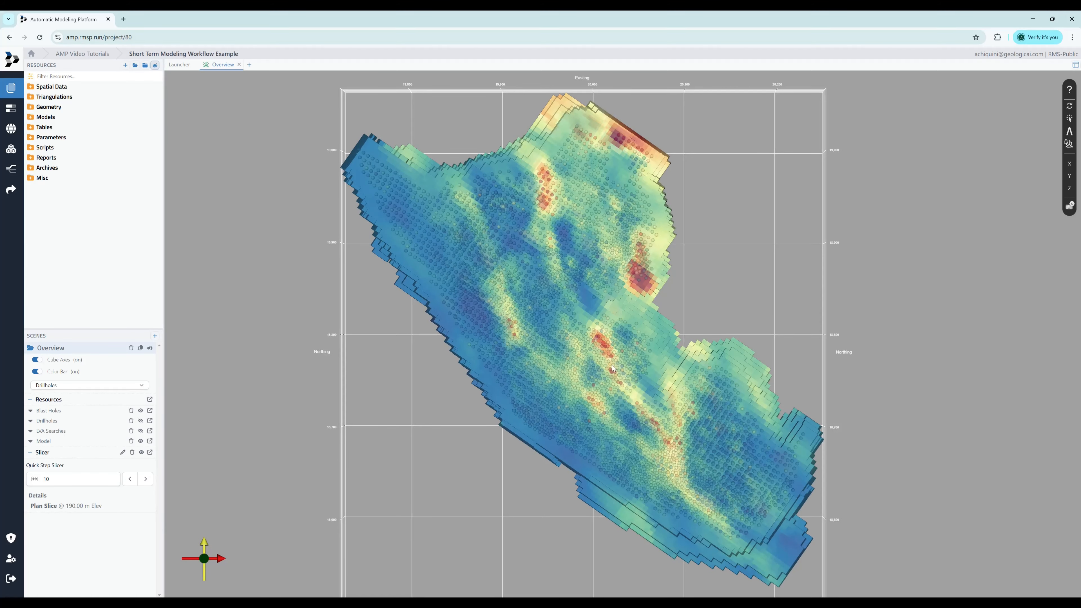